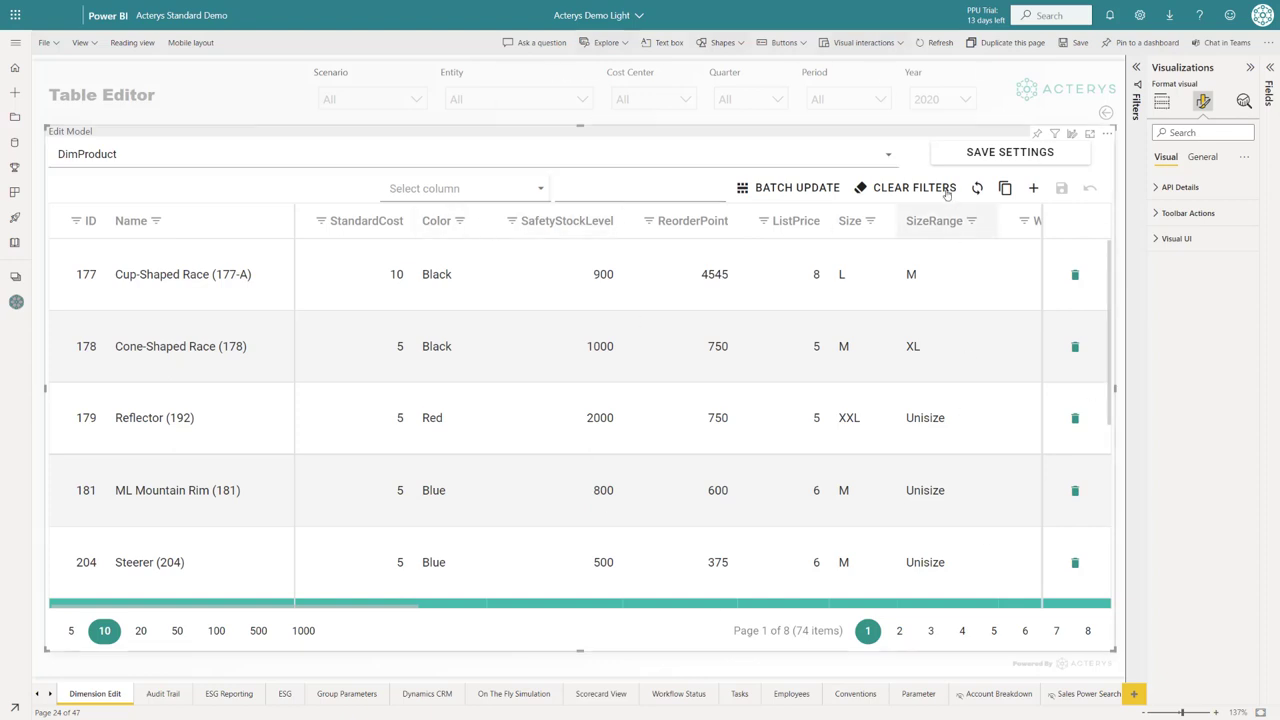
Show the API Details: database AP_Betterfpa, table DimProduct, authenticated by API key
left_click(1190, 191)
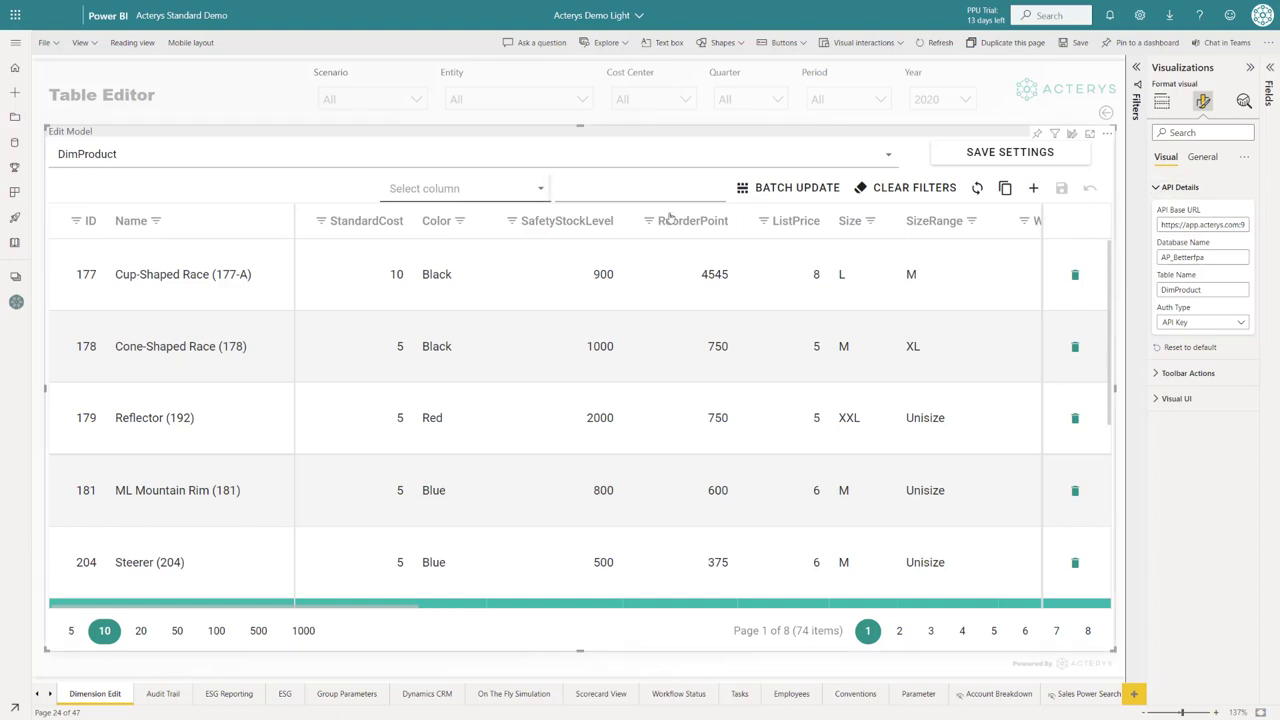
Browse the list of editable tables and close it without switching from DimProduct
left_click(889, 155)
scroll(183, 234, "down", 3)
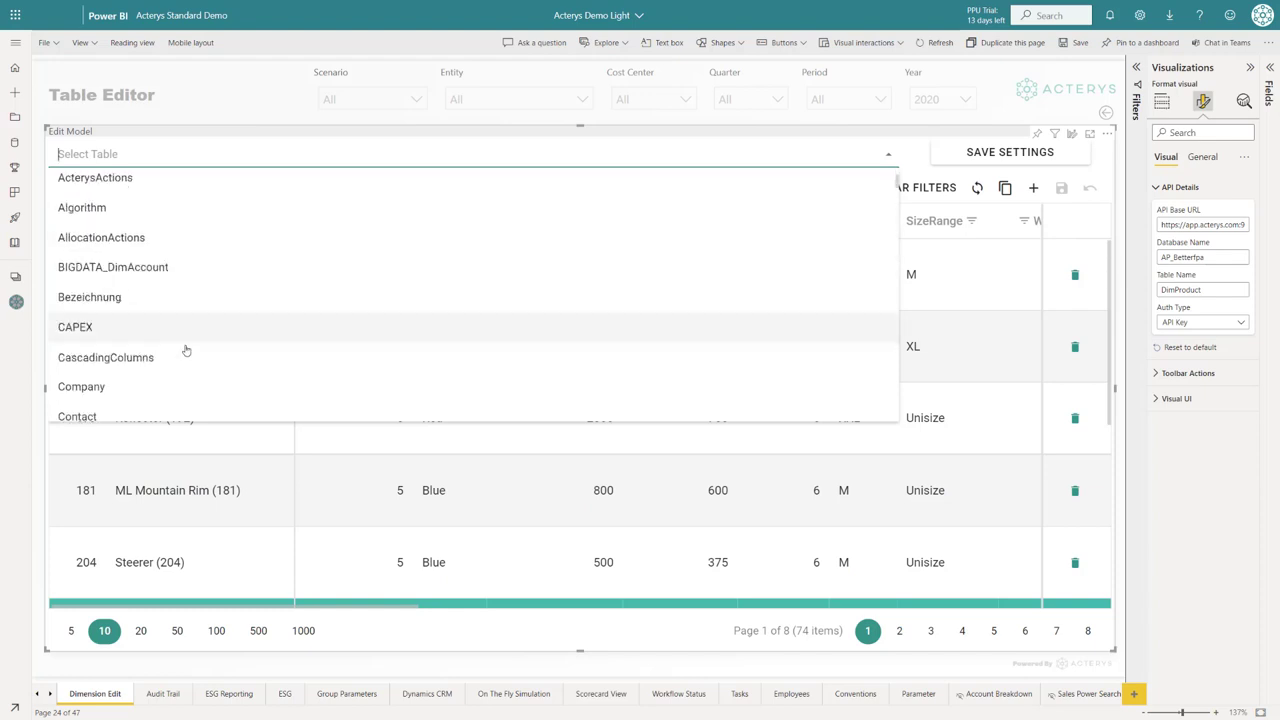
scroll(787, 191, "up", 3)
left_click(920, 166)
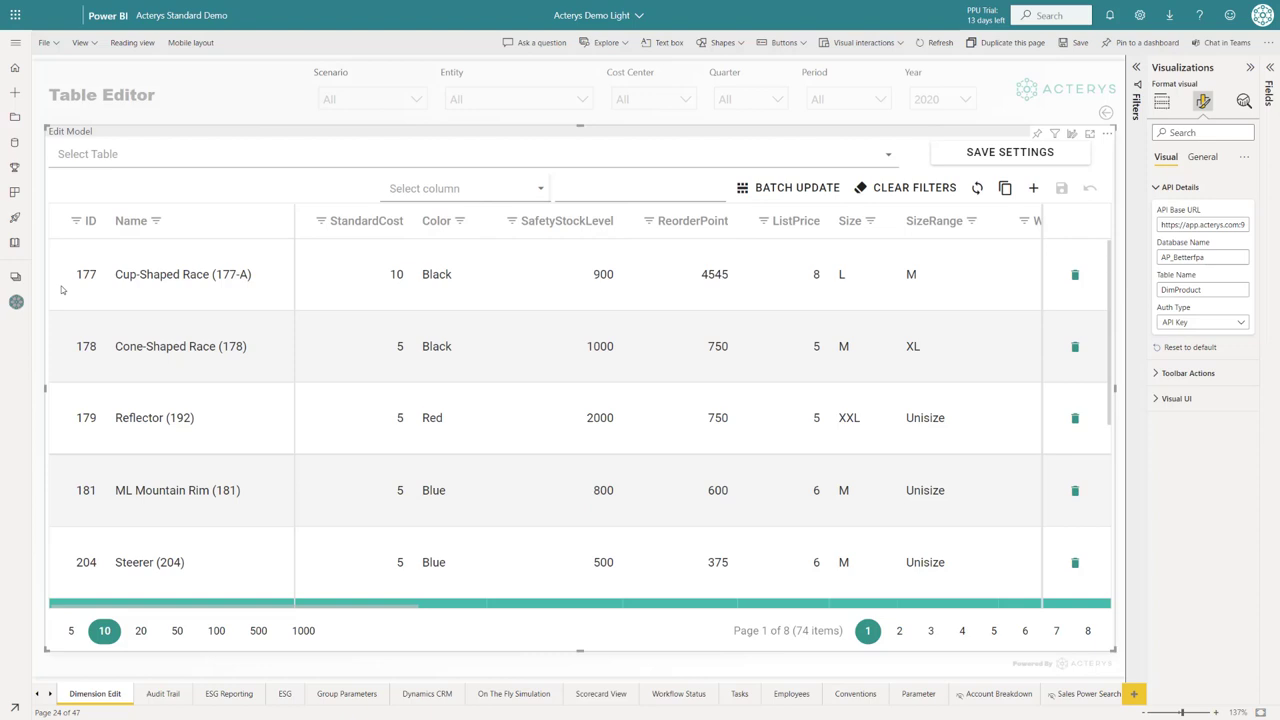
Set product 178's StandardCost to 1
double_click(402, 361)
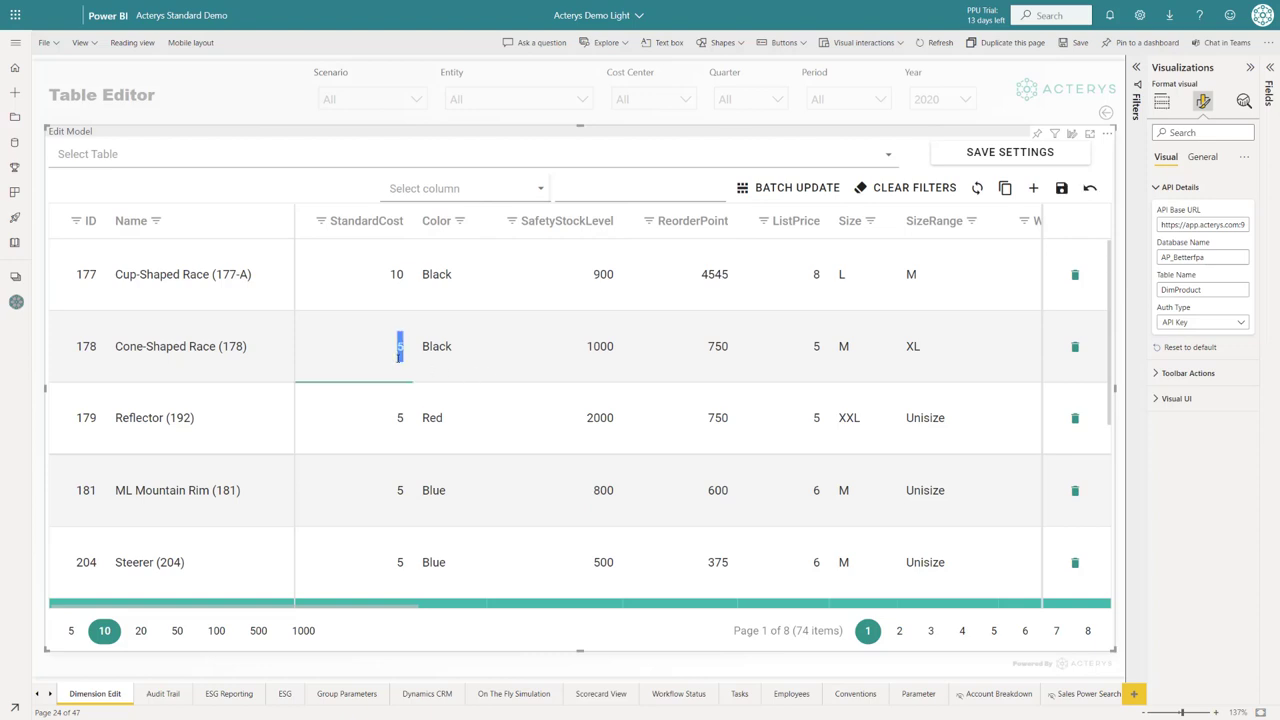
type("10")
left_click_drag(395, 605, 513, 624)
Change product 178's ProductLine from Mountain to Road
double_click(926, 350)
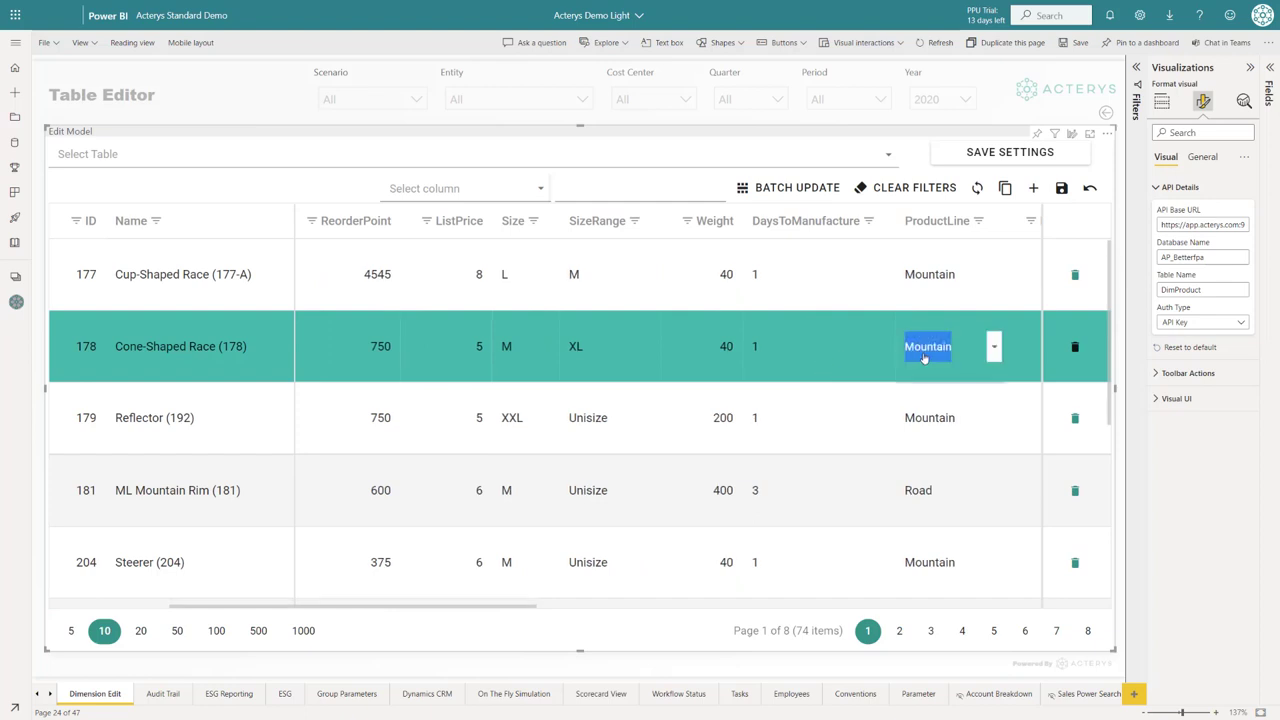
left_click(978, 347)
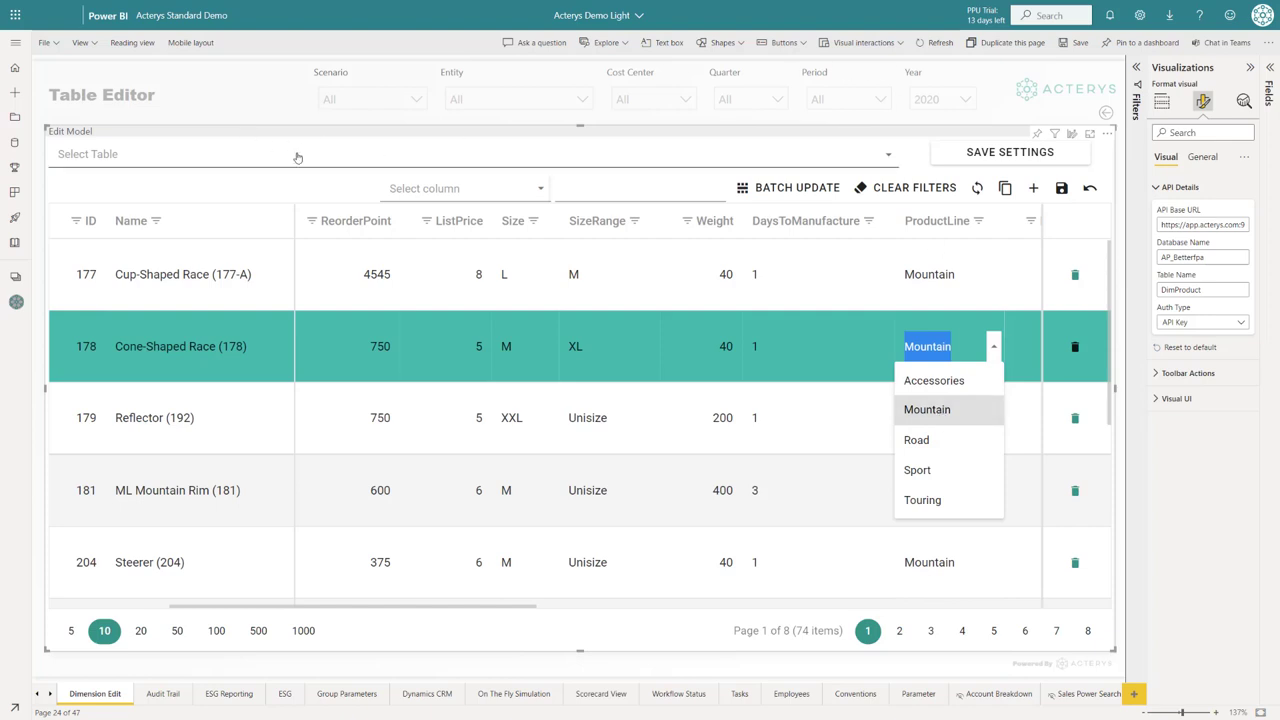
left_click(959, 445)
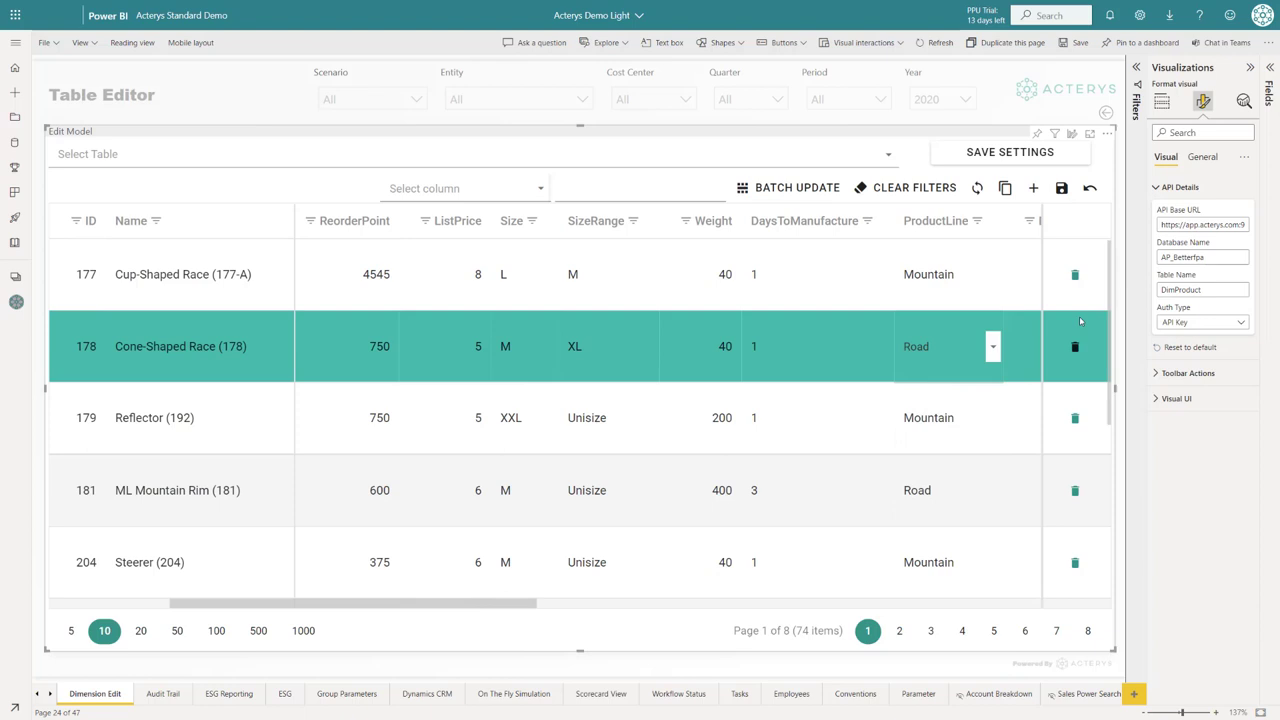
left_click_drag(518, 607, 784, 641)
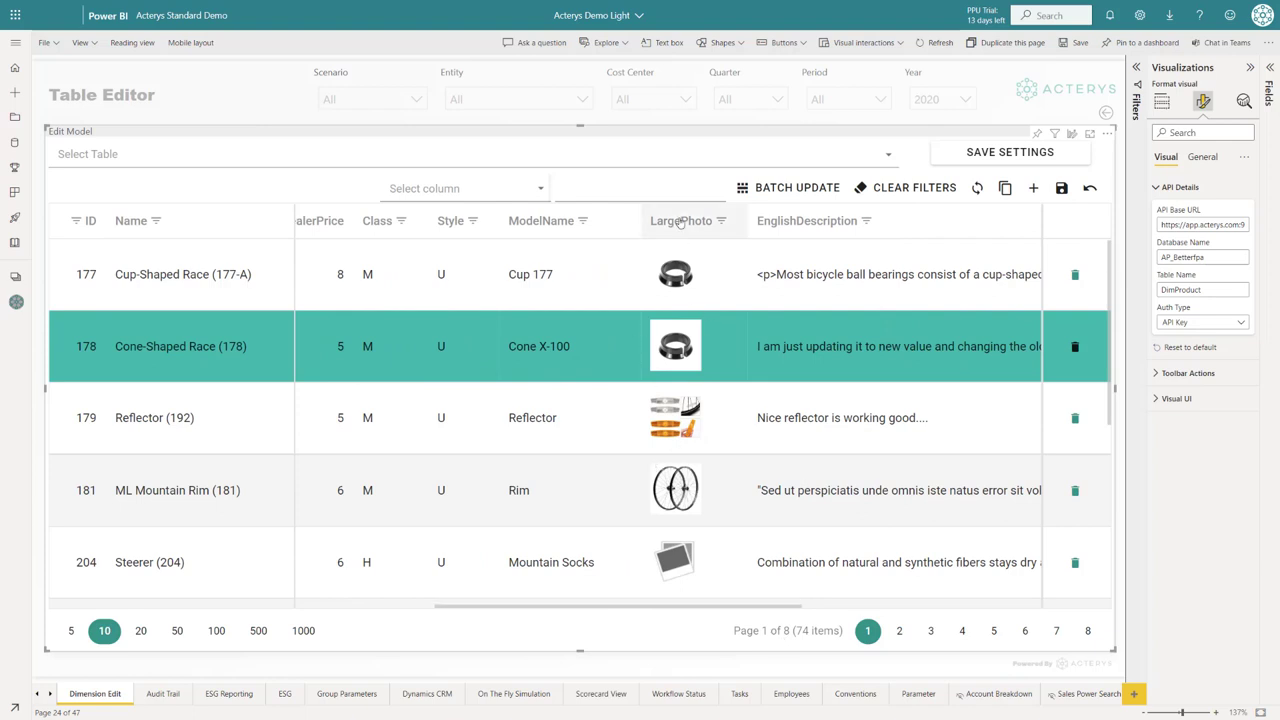
Review Visual UI settings such as Lock Column Edit sizerange and Default Page Size 10
left_click(1170, 398)
scroll(1214, 562, "down", 1)
scroll(1214, 562, "down", 5)
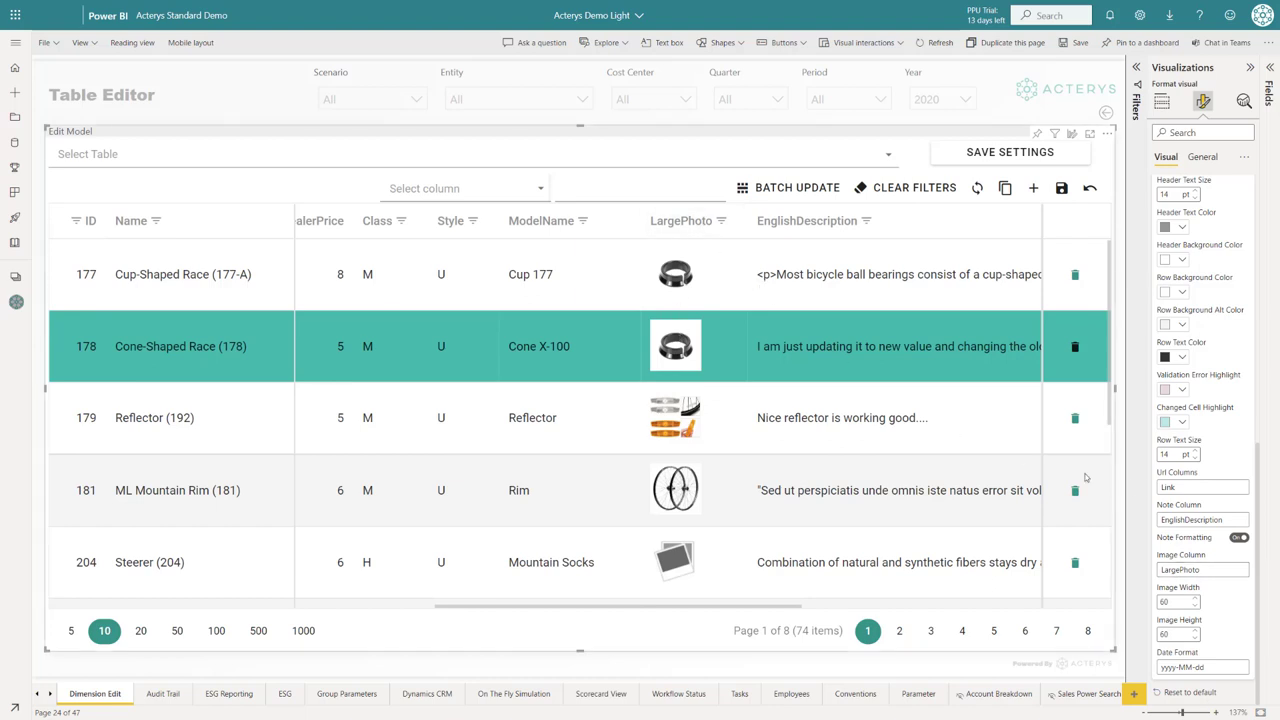
scroll(1162, 457, "up", 8)
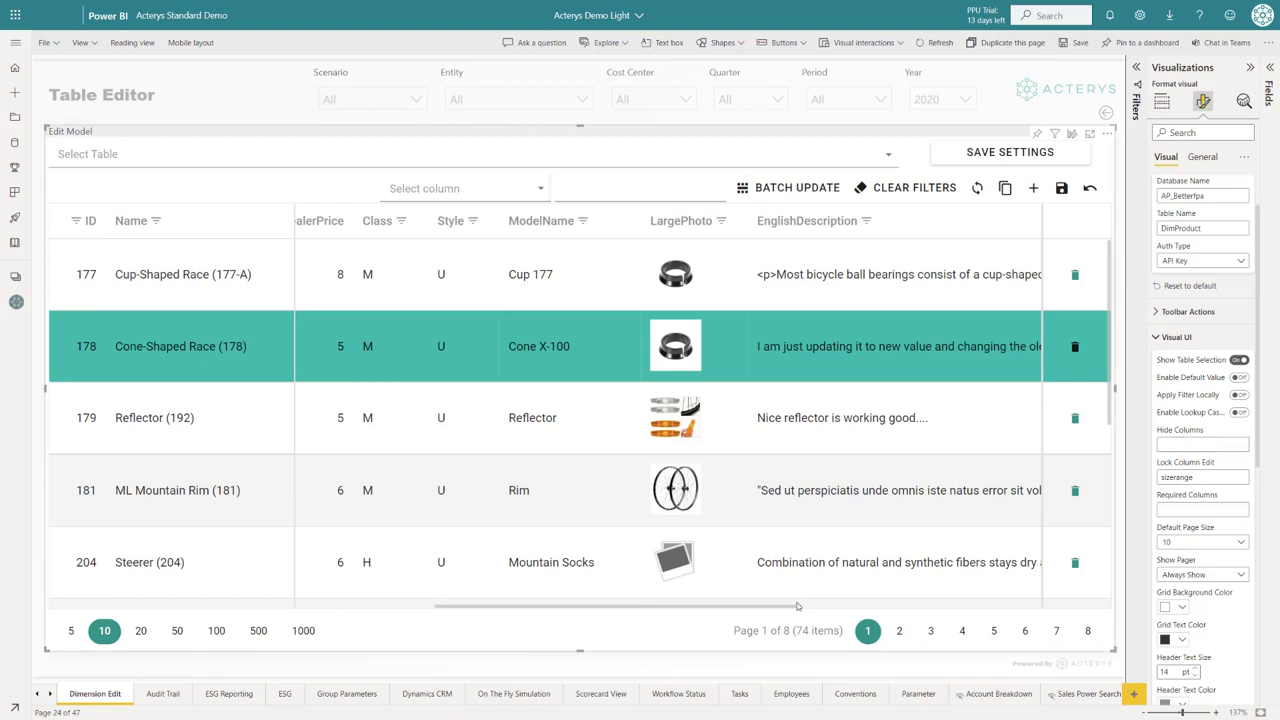
Empty Hide Columns so StartDate, EndDate and Status columns appear in the grid
left_click_drag(790, 606, 1062, 622)
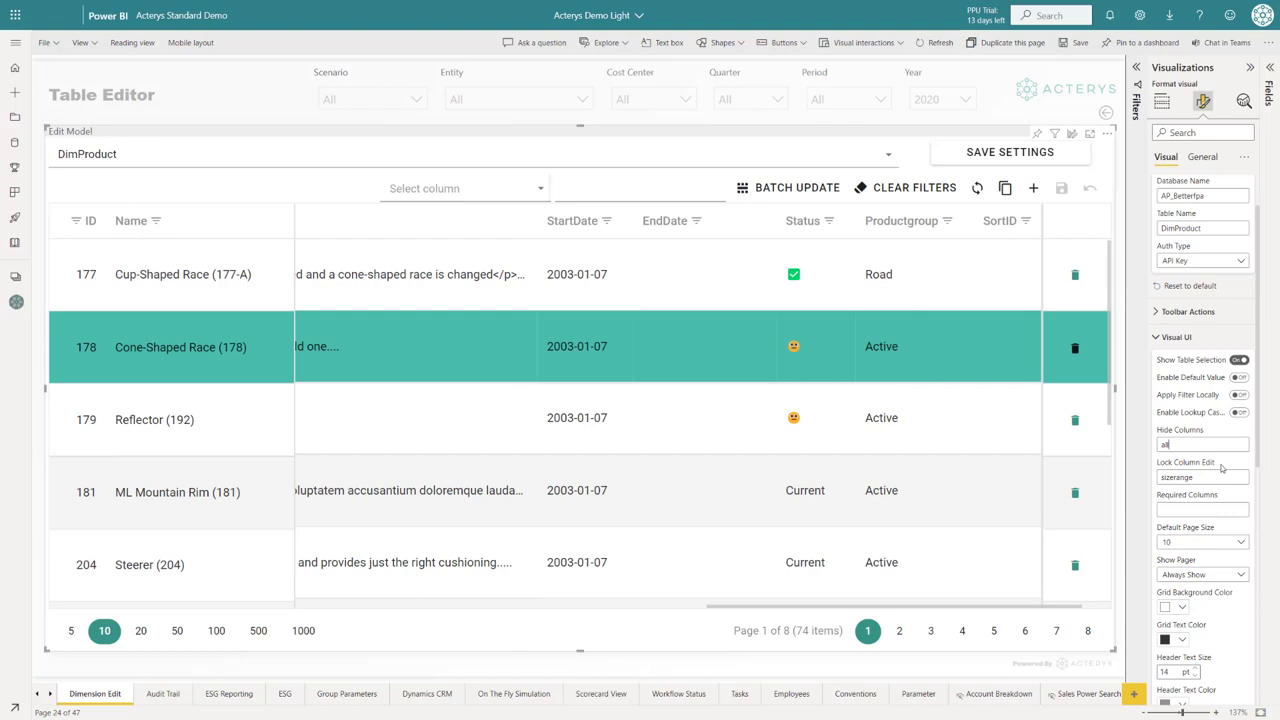
key("BackSpace")
key("BackSpace")
key("BackSpace")
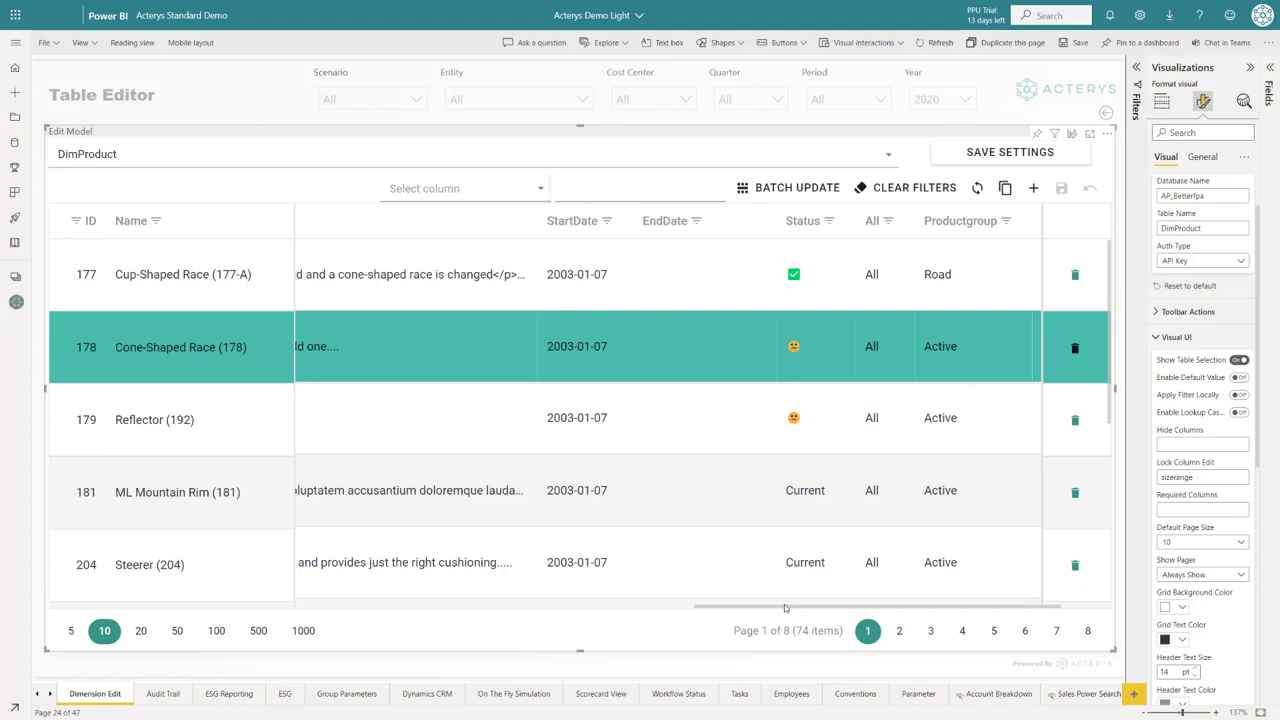
left_click_drag(802, 610, 294, 621)
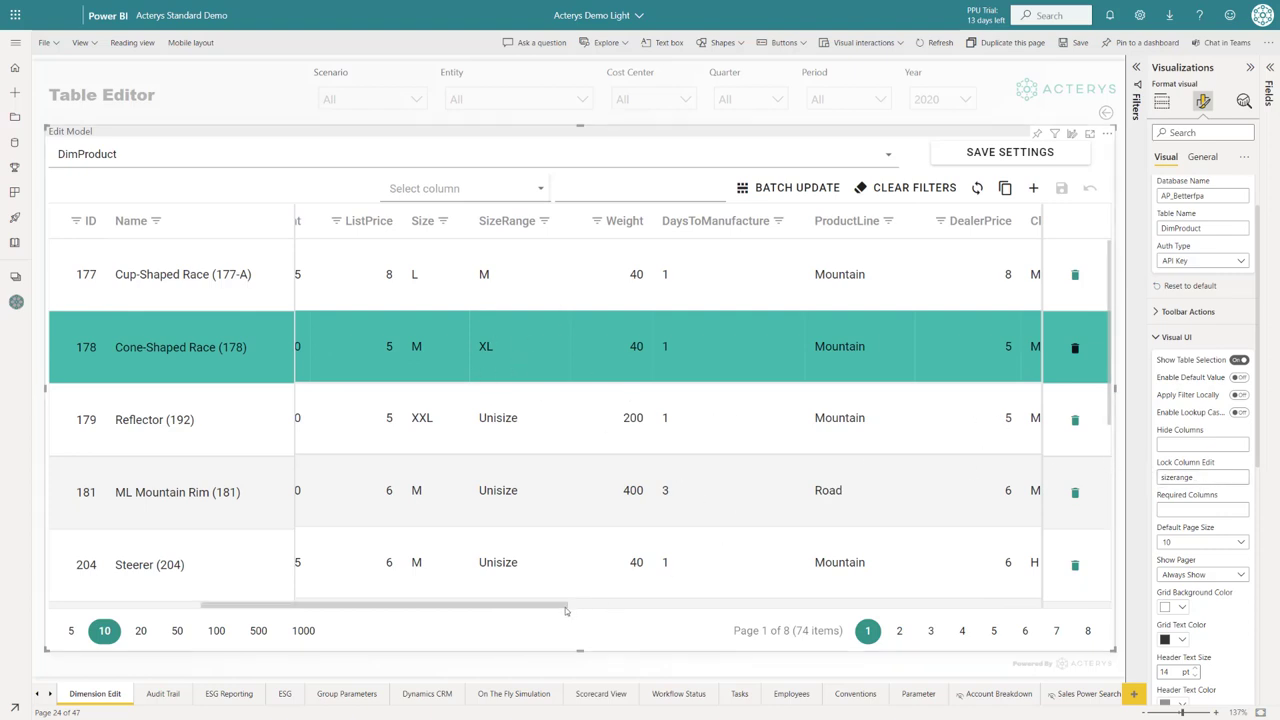
left_click_drag(513, 611, 872, 608)
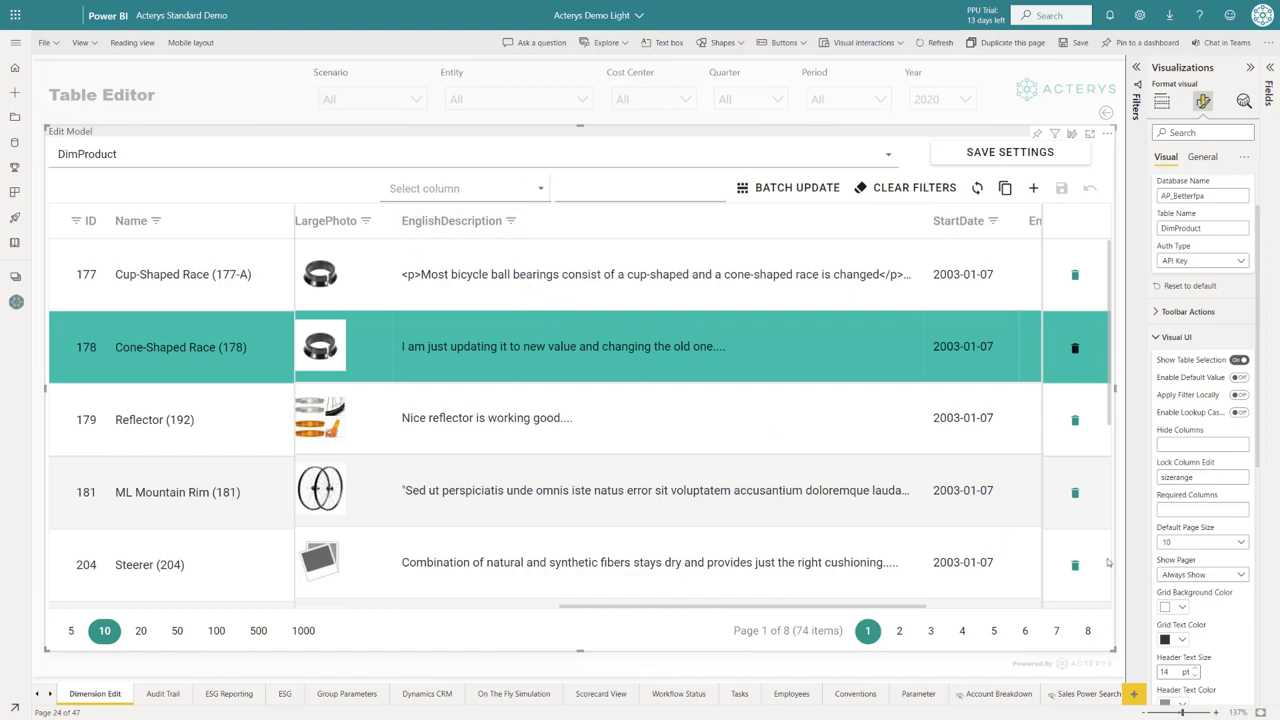
Keep Show Pager set to Always Show
scroll(1185, 535, "down", 2)
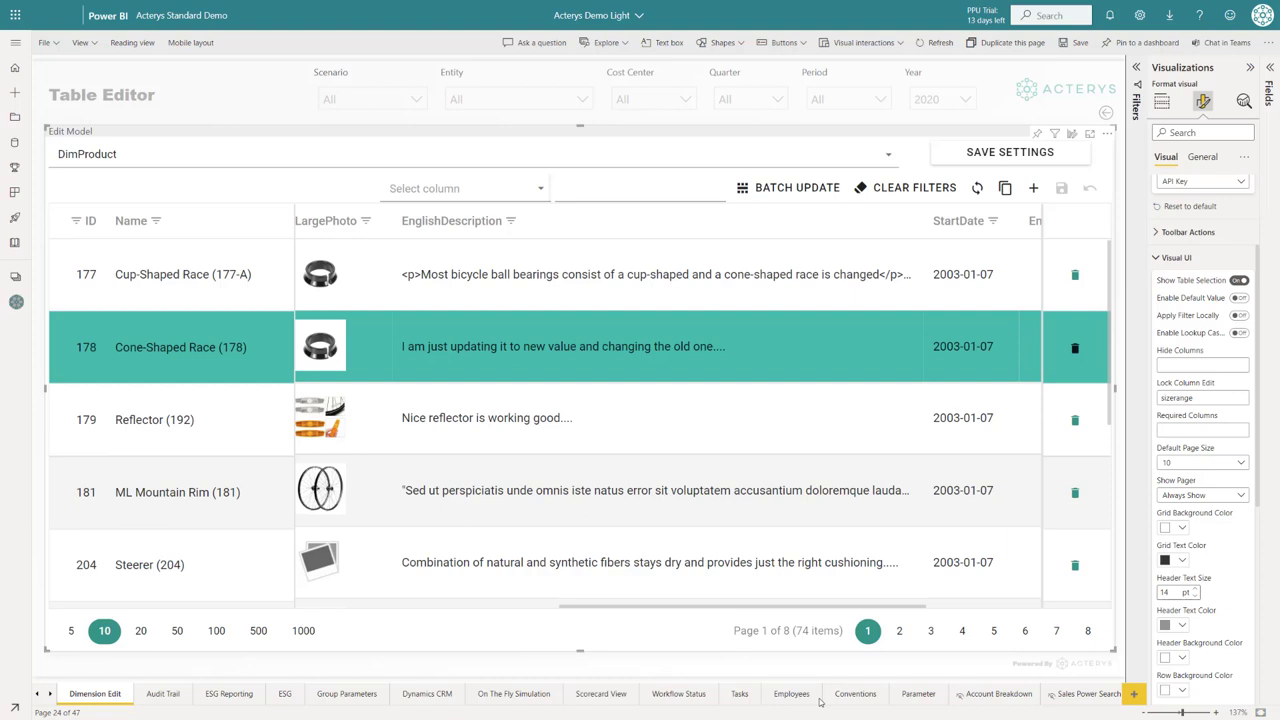
left_click(1200, 496)
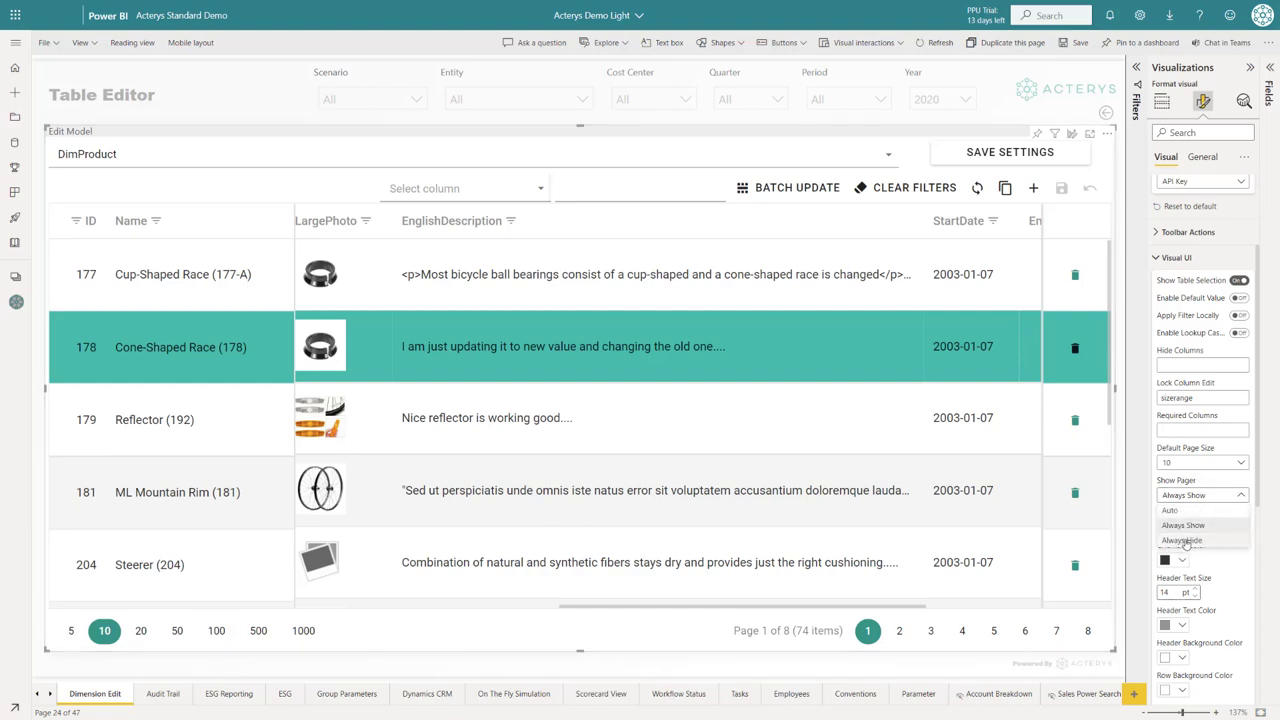
left_click(1245, 575)
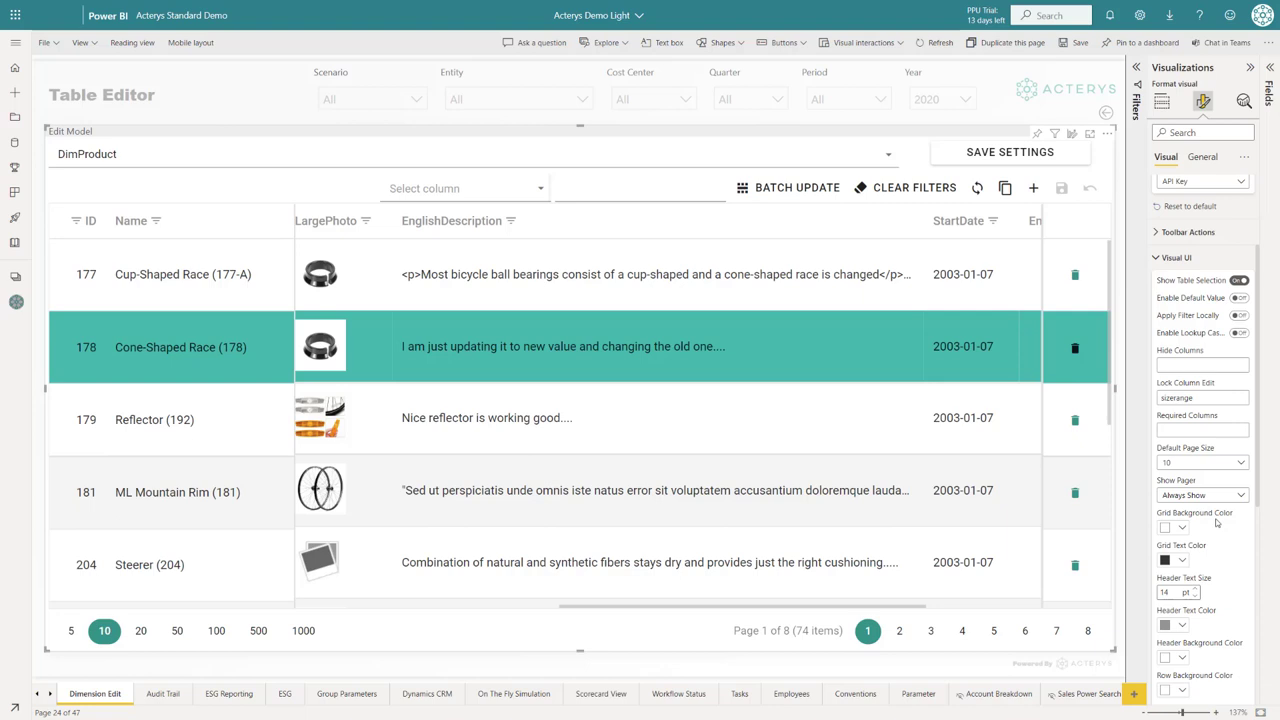
Lower the Row Text Size from 14 to 12 pt
scroll(1216, 522, "down", 3)
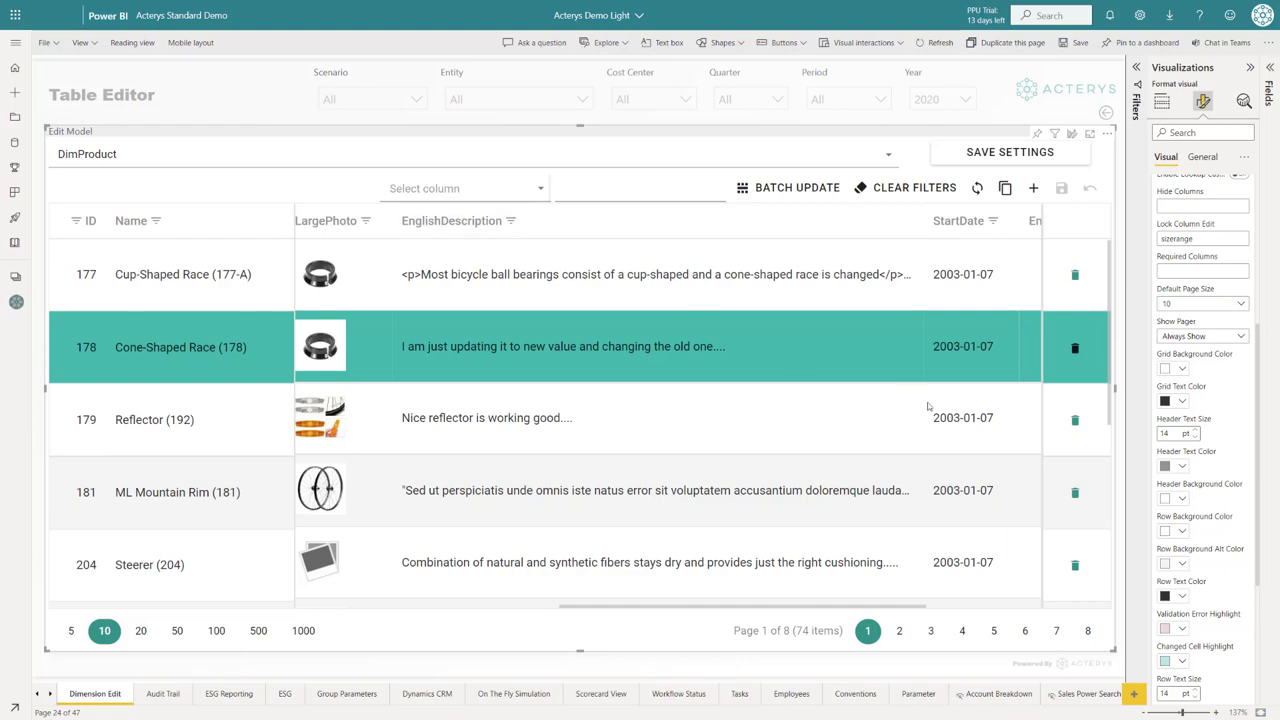
scroll(1208, 553, "down", 3)
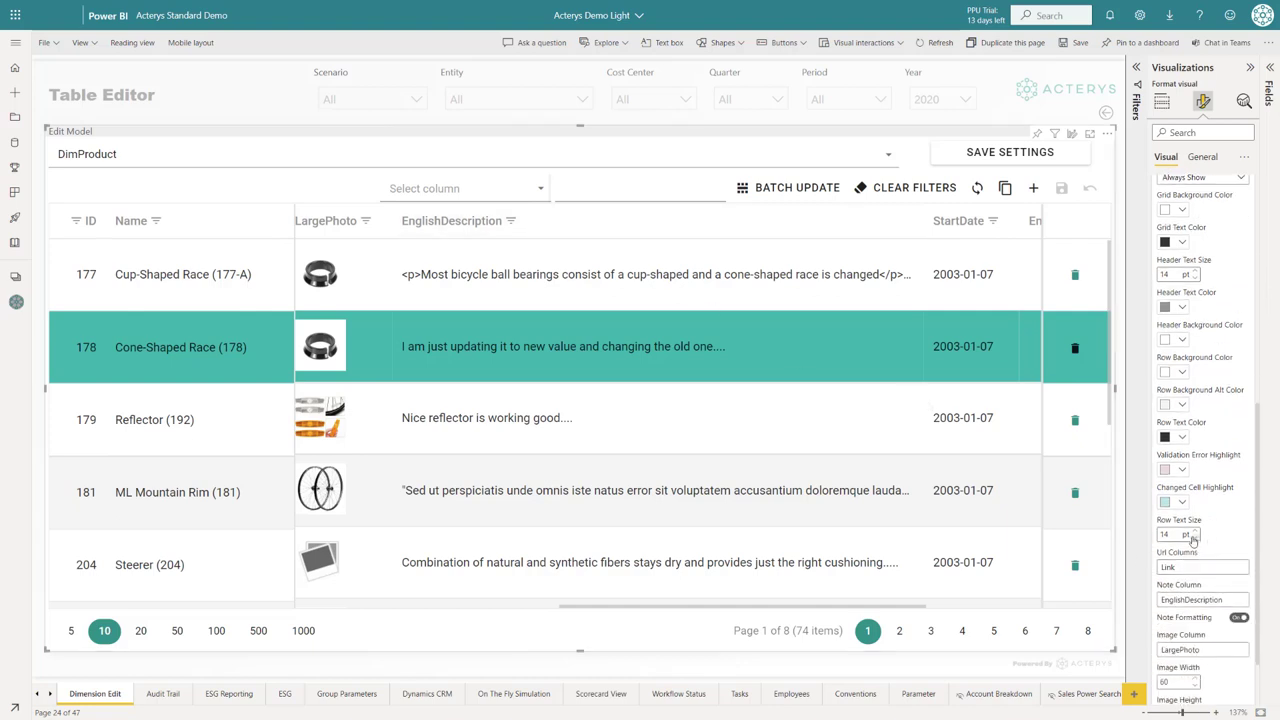
left_click(1194, 538)
left_click(1194, 538)
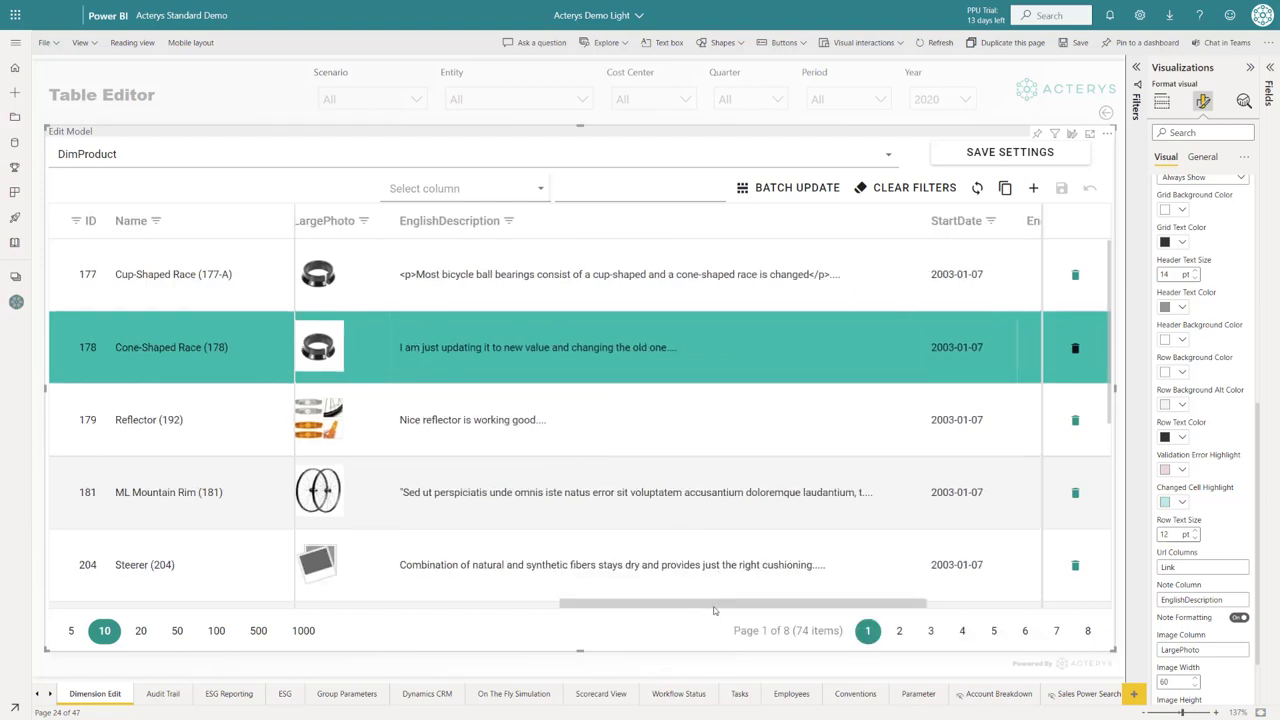
Set EnglishDescription as the note column
left_click_drag(714, 610, 677, 610)
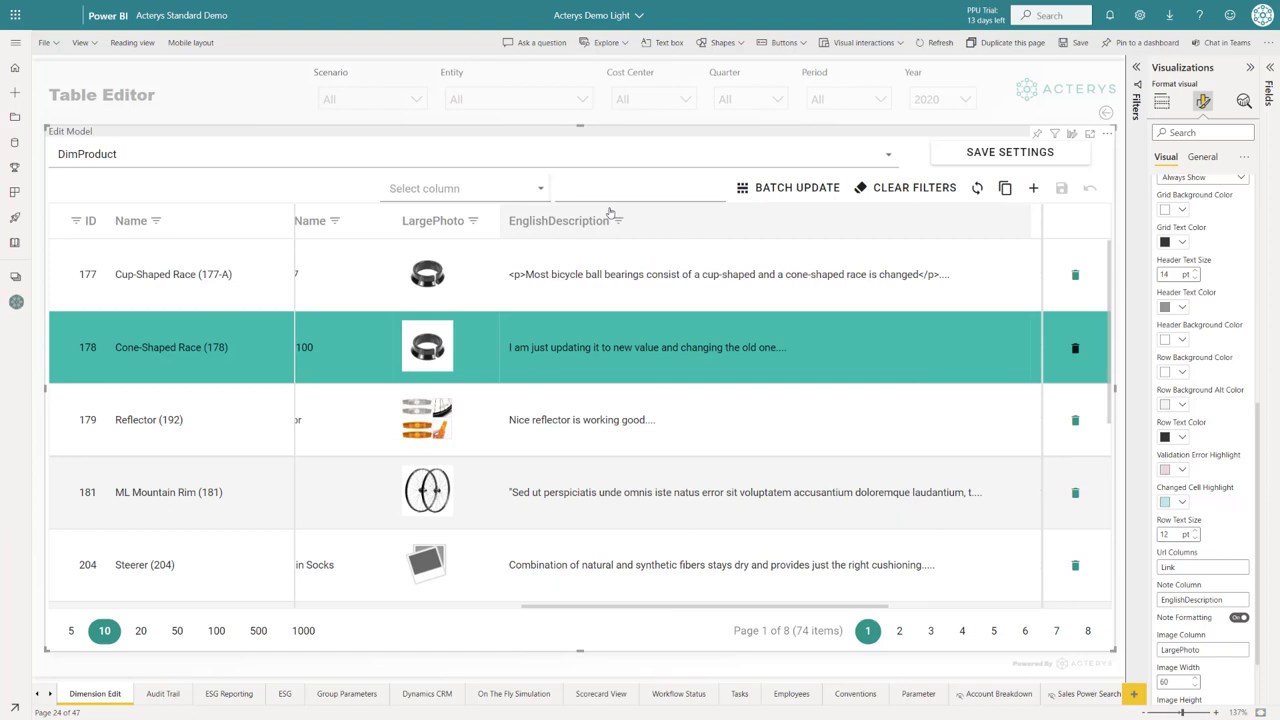
scroll(1210, 500, "down", 2)
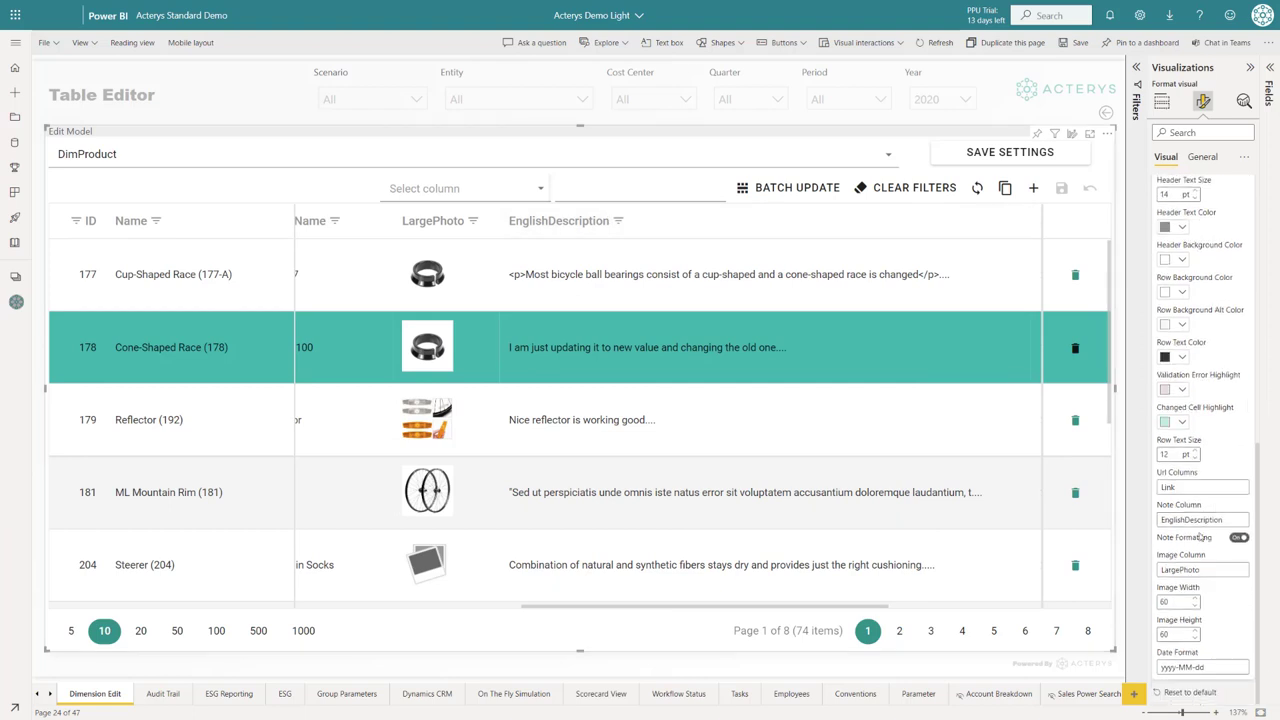
left_click_drag(1240, 521, 1120, 523)
Bold the words 'old one' in row 178's EnglishDescription, then reopen and cancel the editor
left_click(600, 352)
left_click_drag(489, 226, 164, 325)
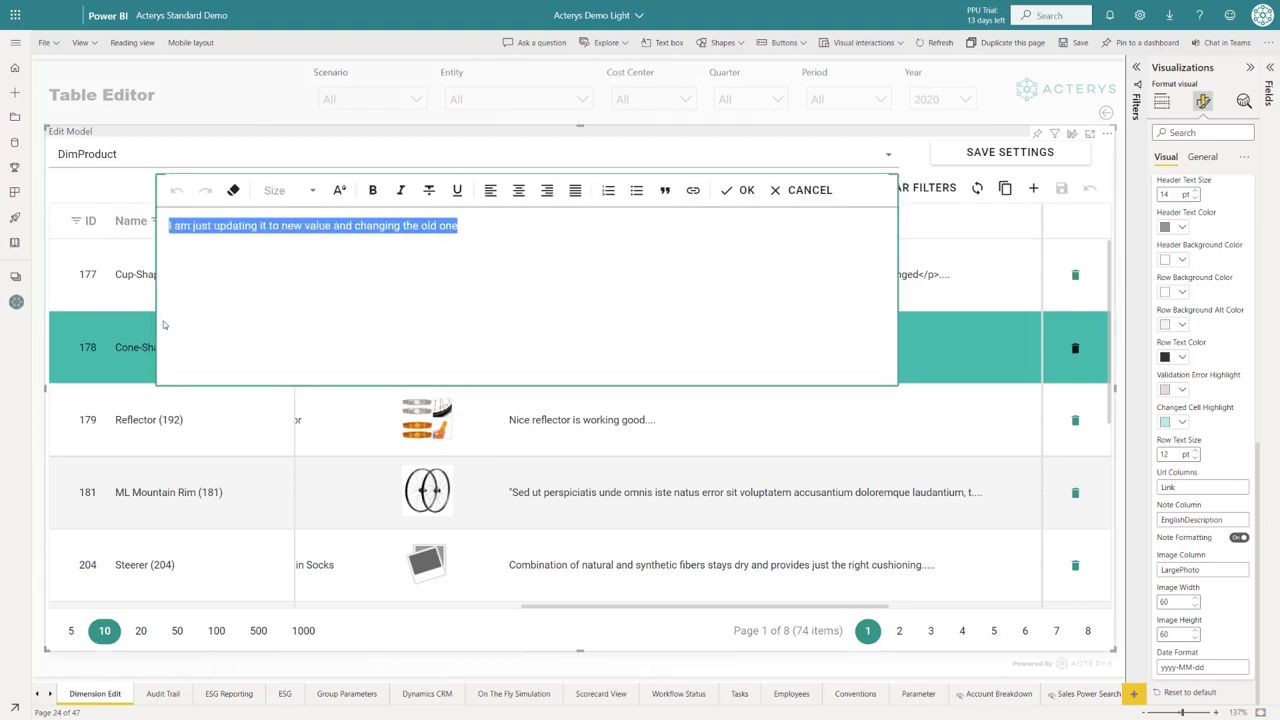
left_click(271, 152)
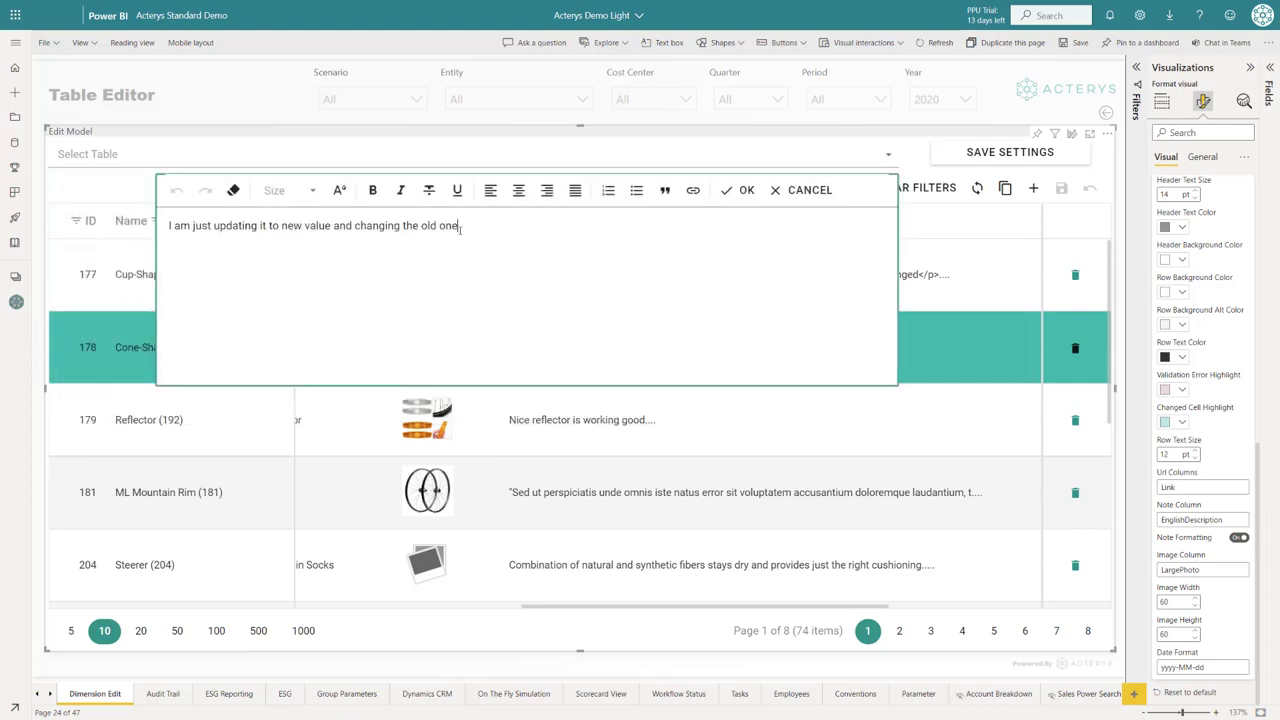
left_click_drag(459, 226, 421, 226)
left_click(374, 193)
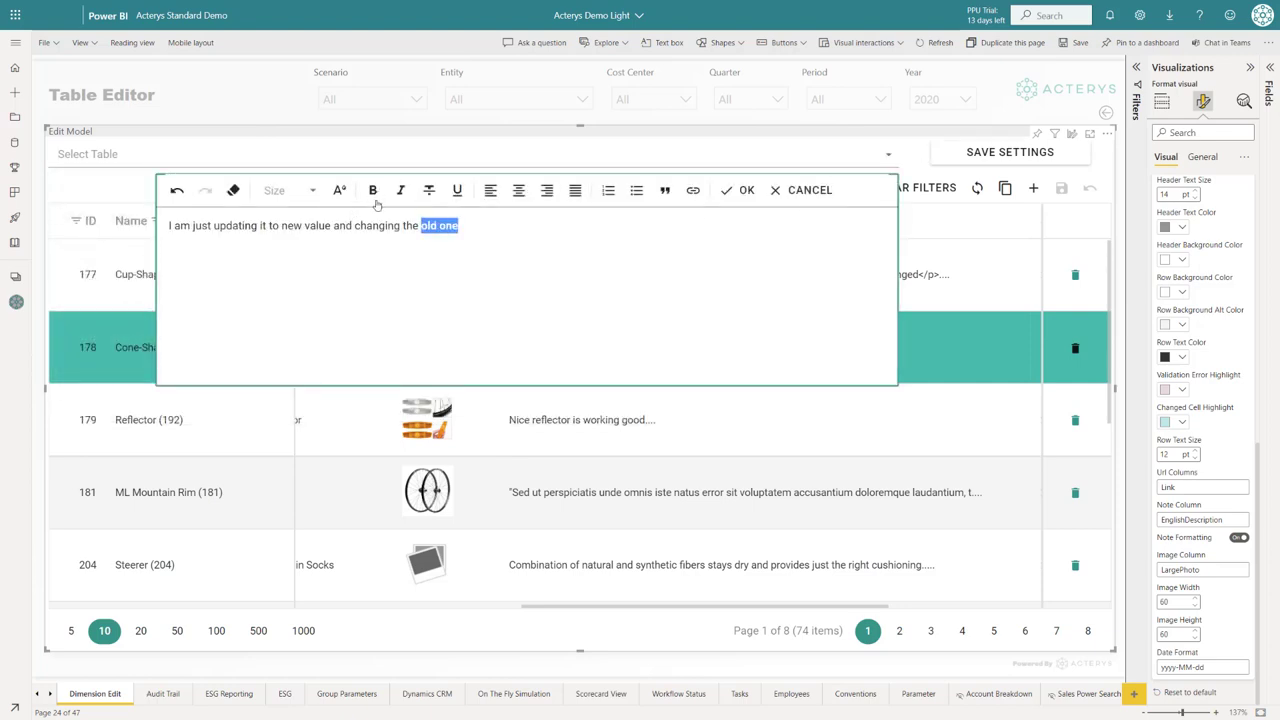
left_click(746, 191)
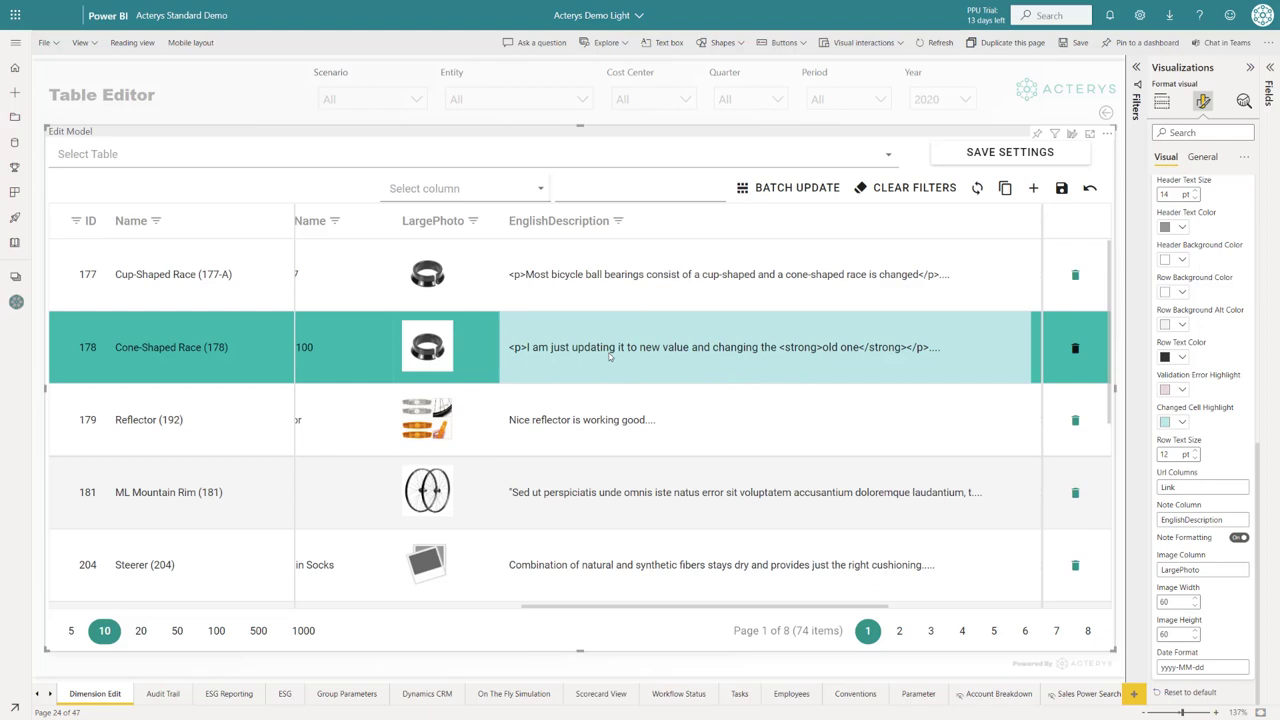
left_click(660, 344)
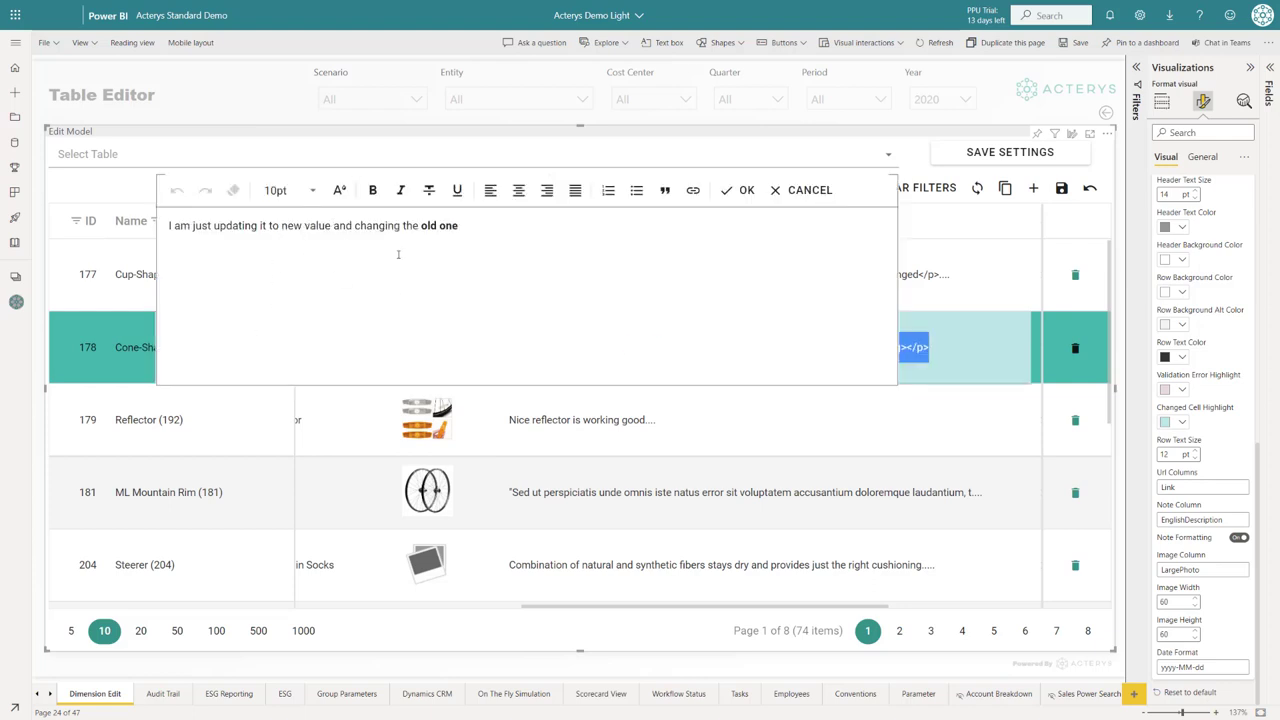
left_click(810, 196)
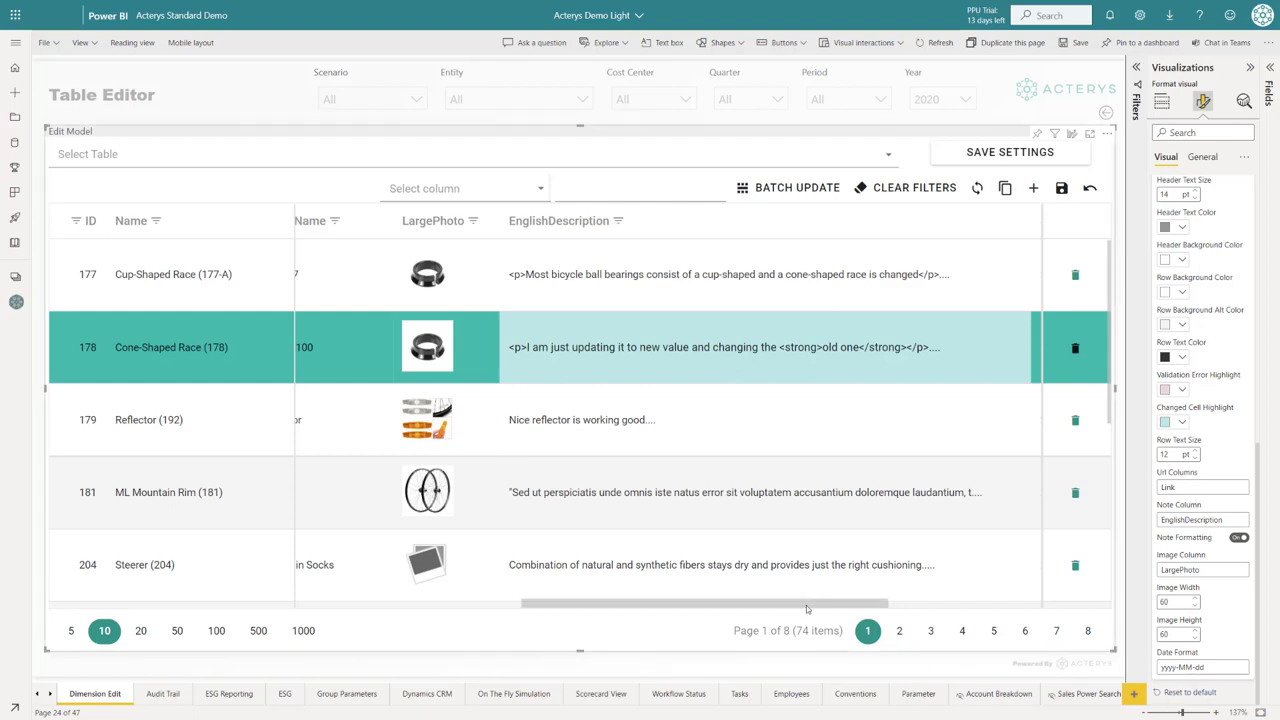
Pick January 8 in row 178's StartDate calendar, replacing 2003-01-07 with 2003-01-08
left_click_drag(802, 610, 963, 612)
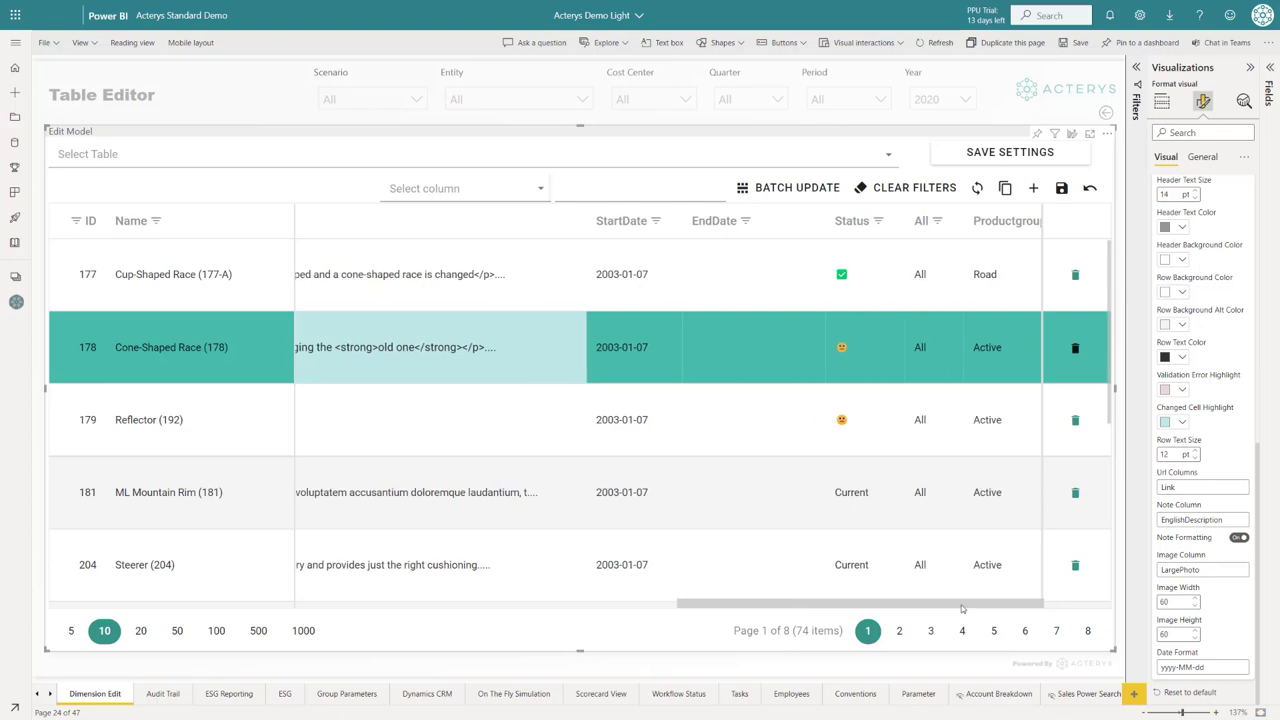
double_click(622, 347)
left_click(672, 347)
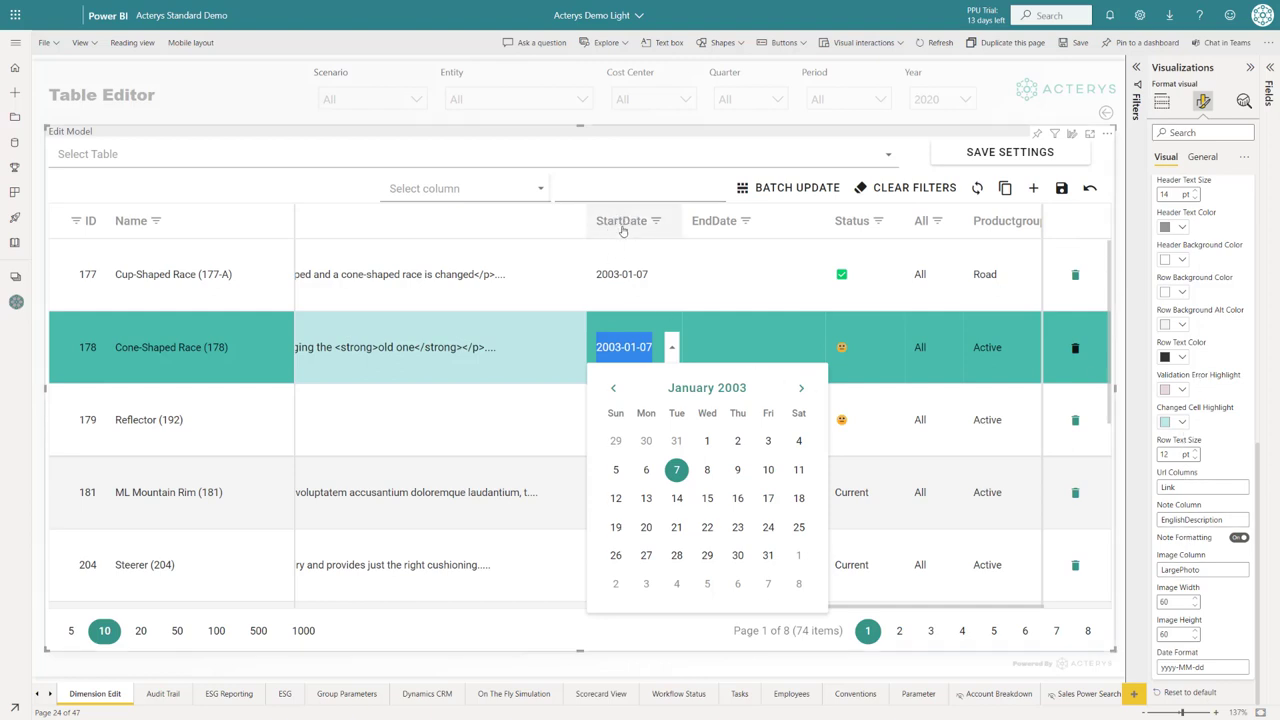
left_click(707, 470)
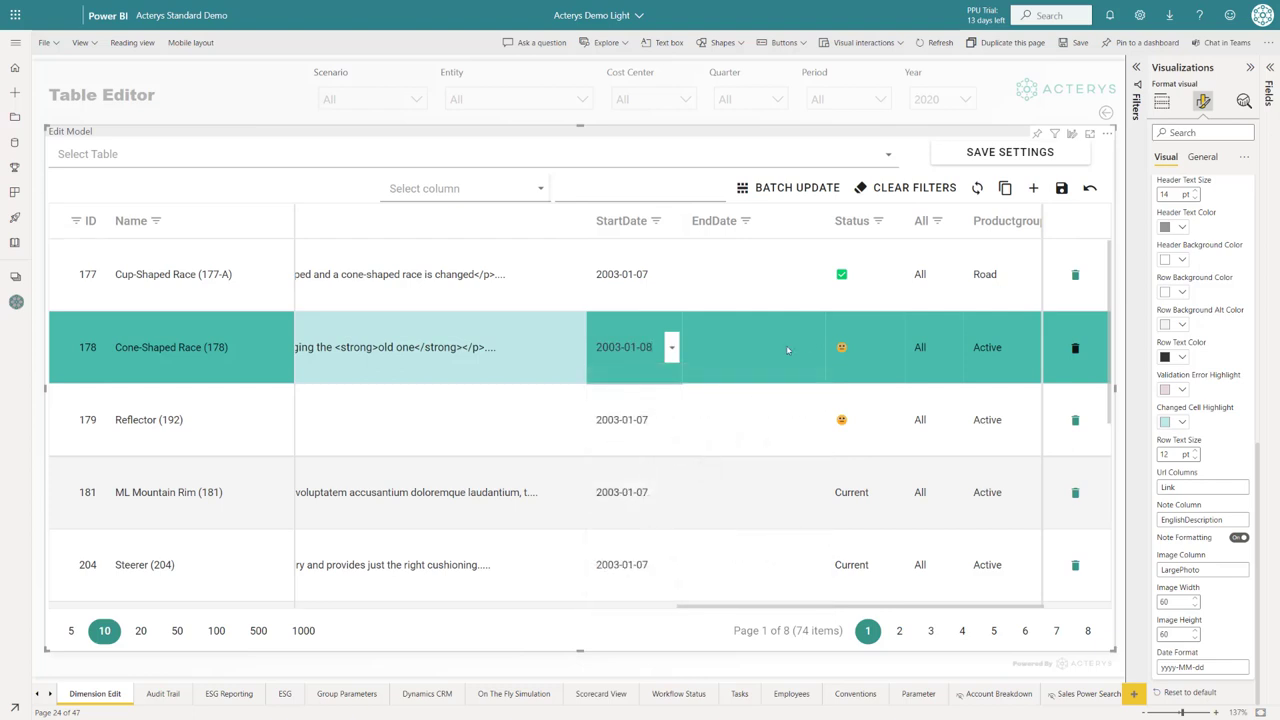
left_click(867, 356)
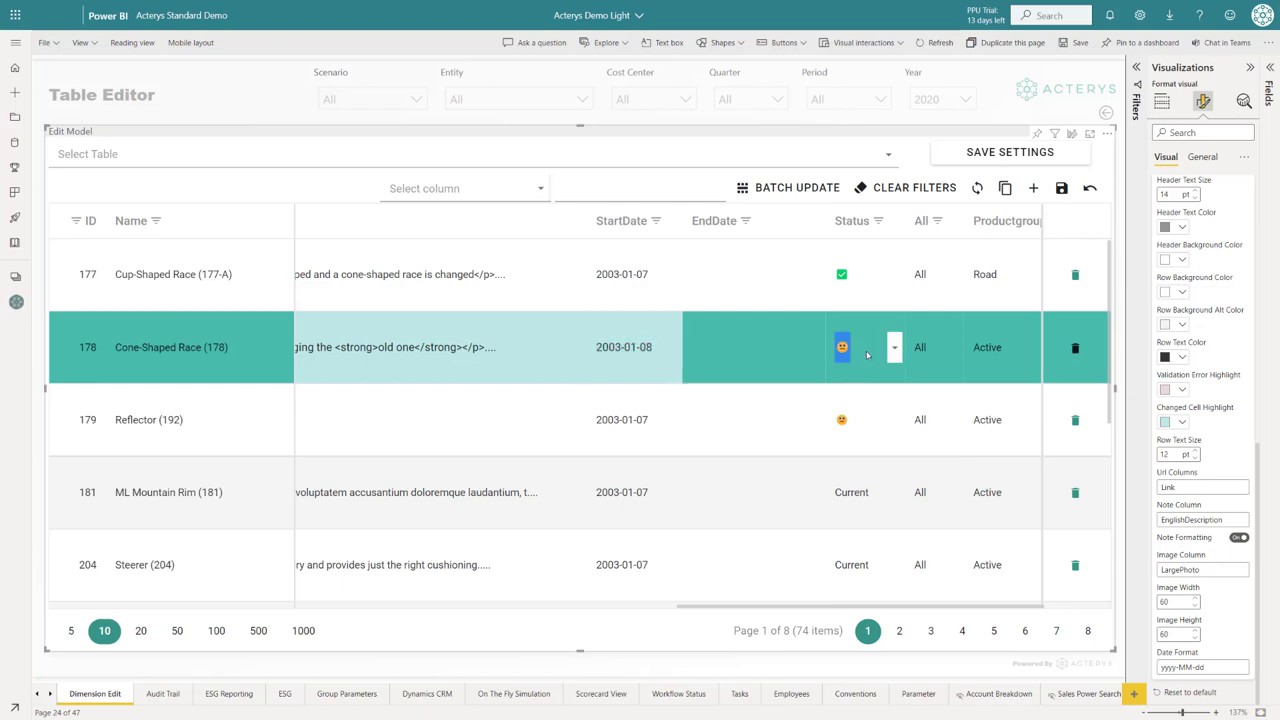
View row 178's Status icon set, keep the smiley, and scroll right to the Link column
left_click(893, 357)
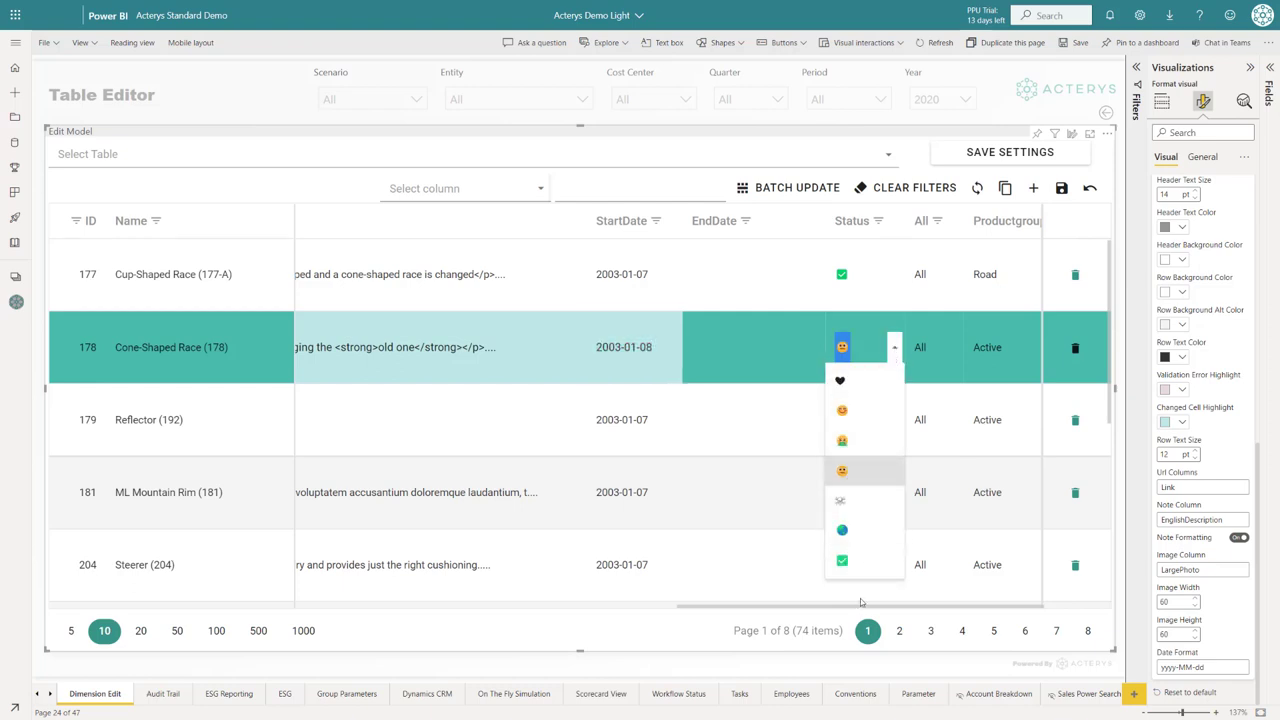
left_click(893, 350)
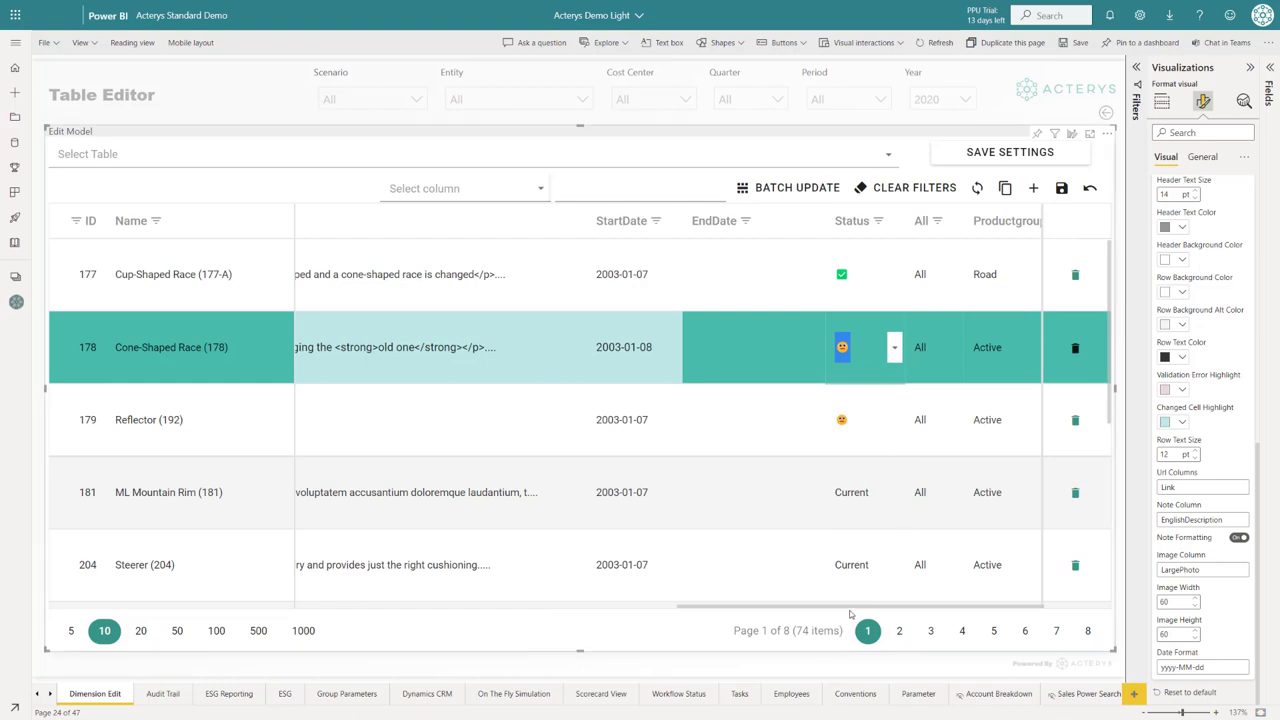
left_click_drag(880, 606, 946, 606)
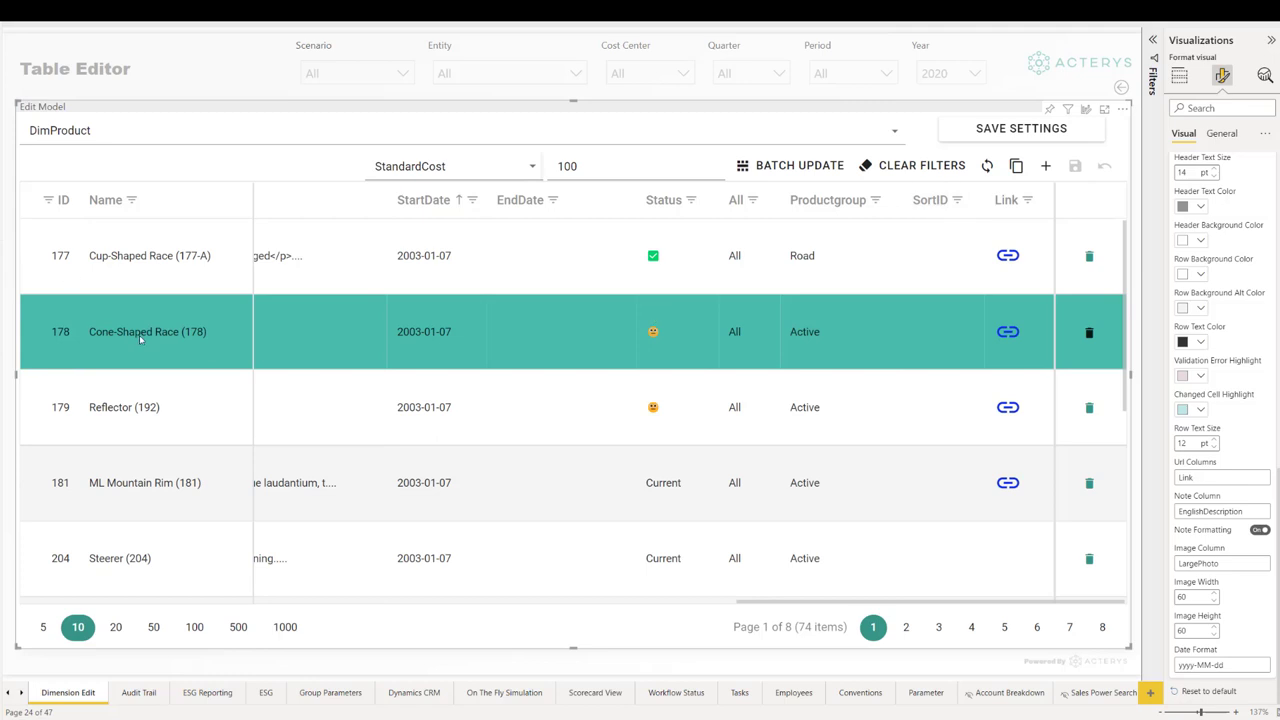
Duplicate row 178 with Copy Record
double_click(106, 407)
left_click(155, 345)
double_click(133, 333)
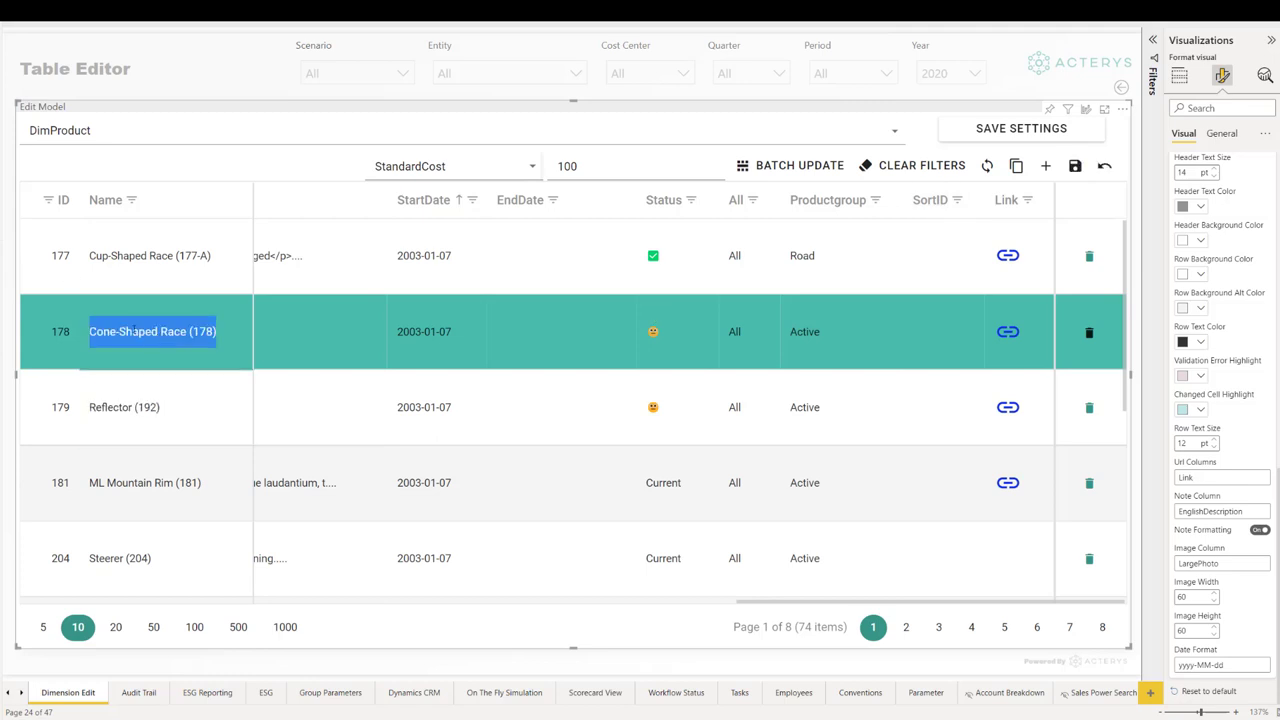
left_click(1015, 166)
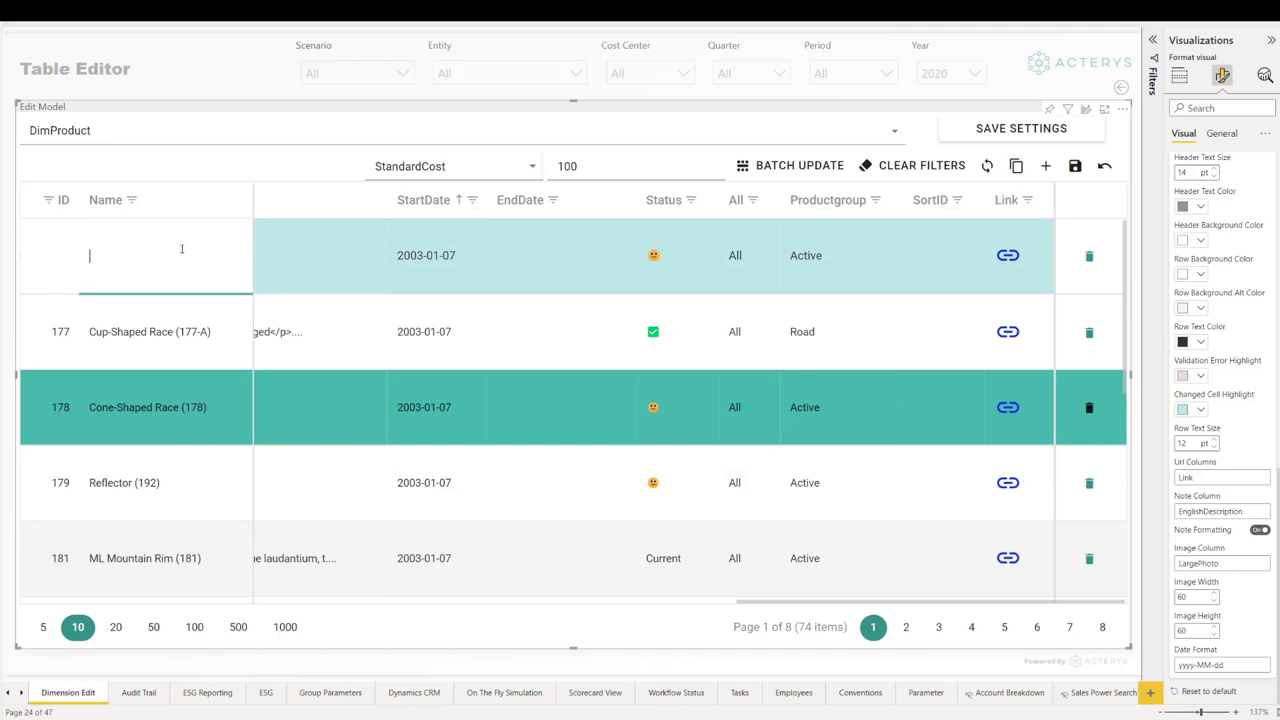
Name the new copy name2 and check its Status icons, keeping the smiley
type("name2")
left_click(655, 258)
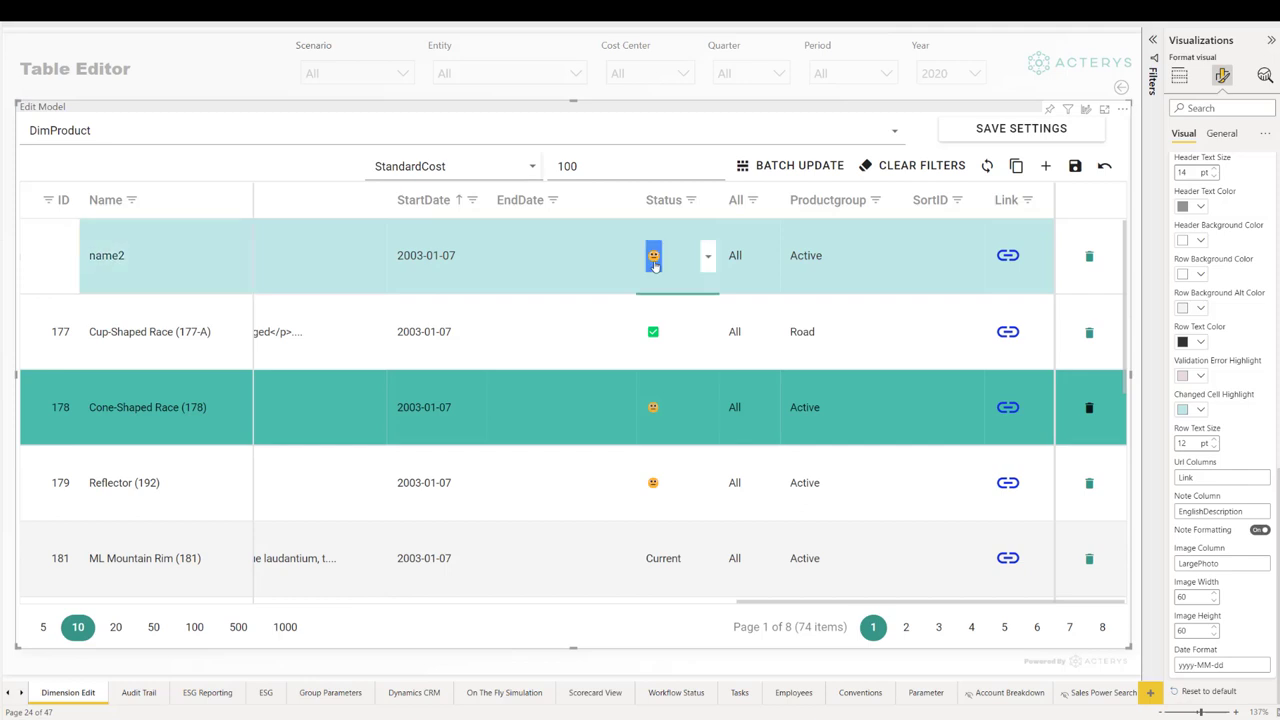
left_click(712, 273)
left_click(709, 260)
left_click(707, 256)
left_click(661, 323)
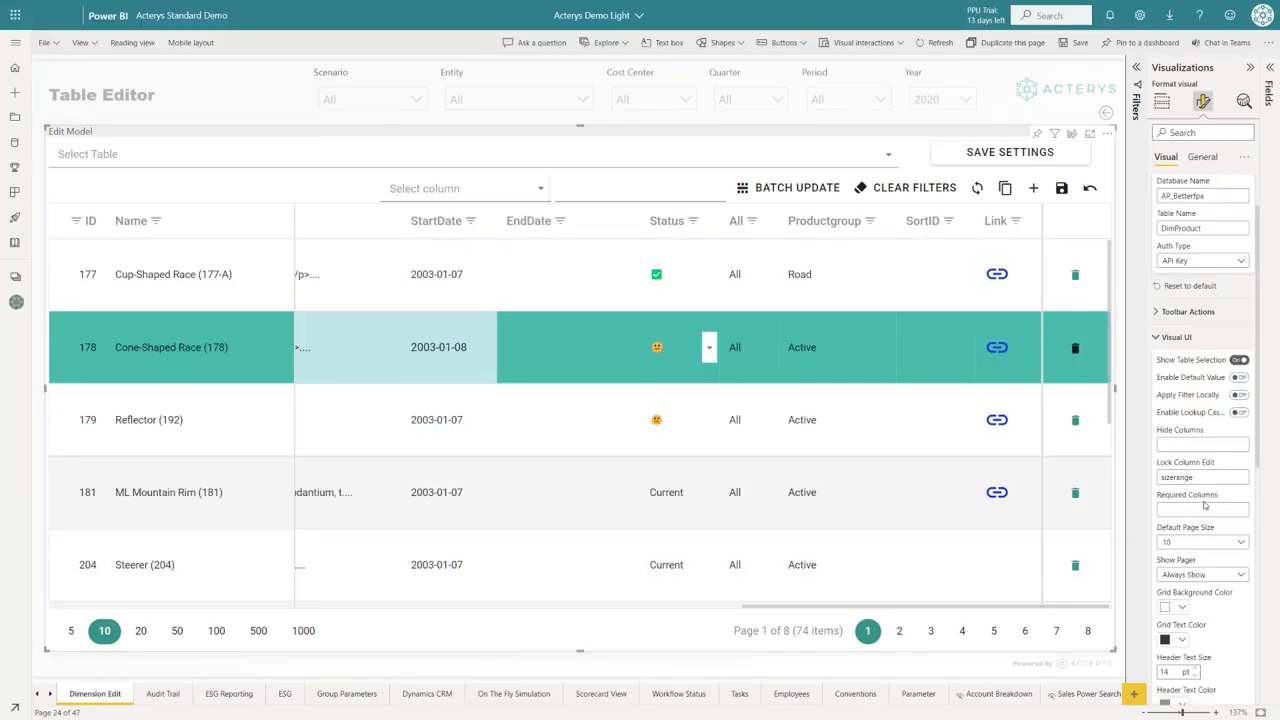
Change the Toolbar Actions Edit Mode from Grid to Row
scroll(1205, 505, "up", 1)
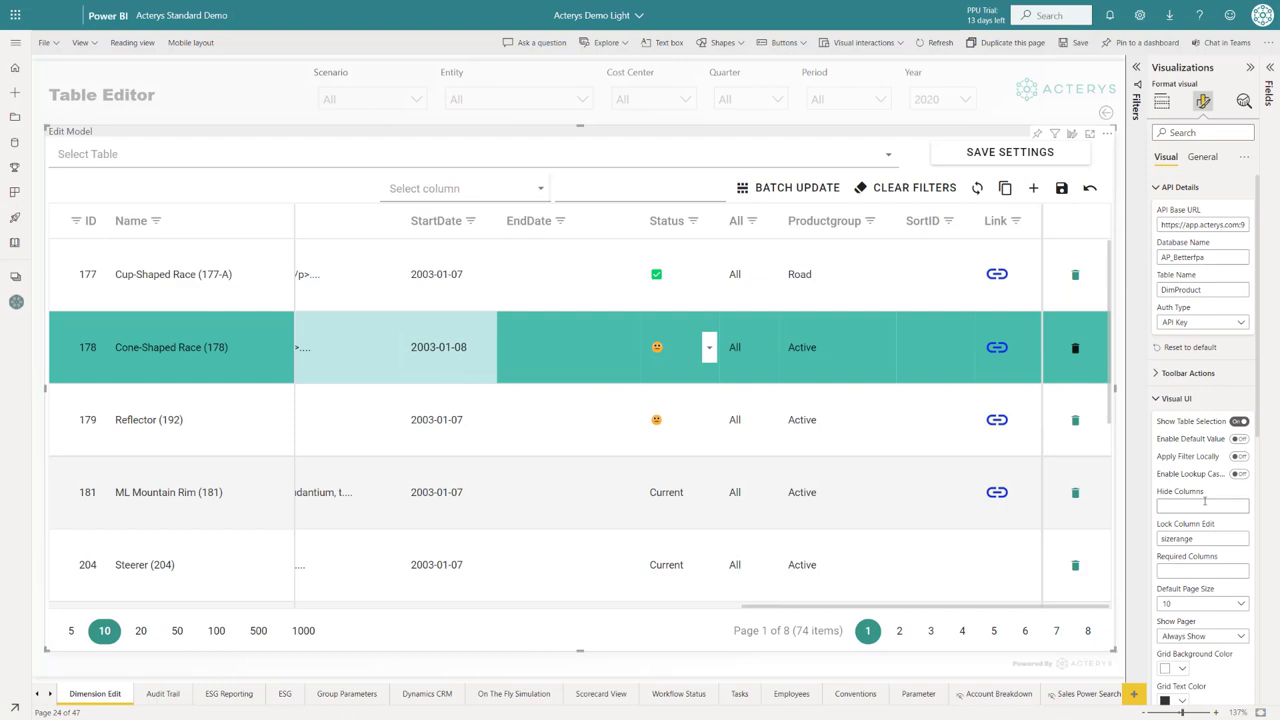
left_click(1158, 377)
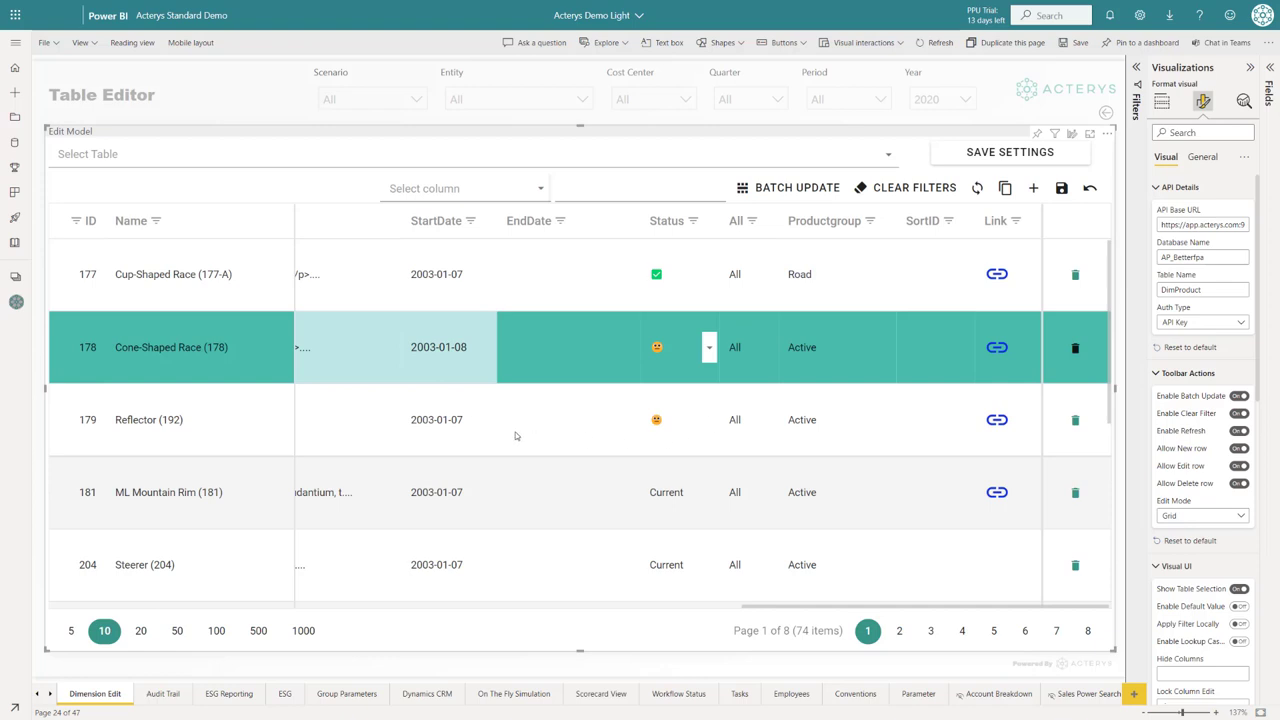
left_click(482, 440)
left_click(450, 553)
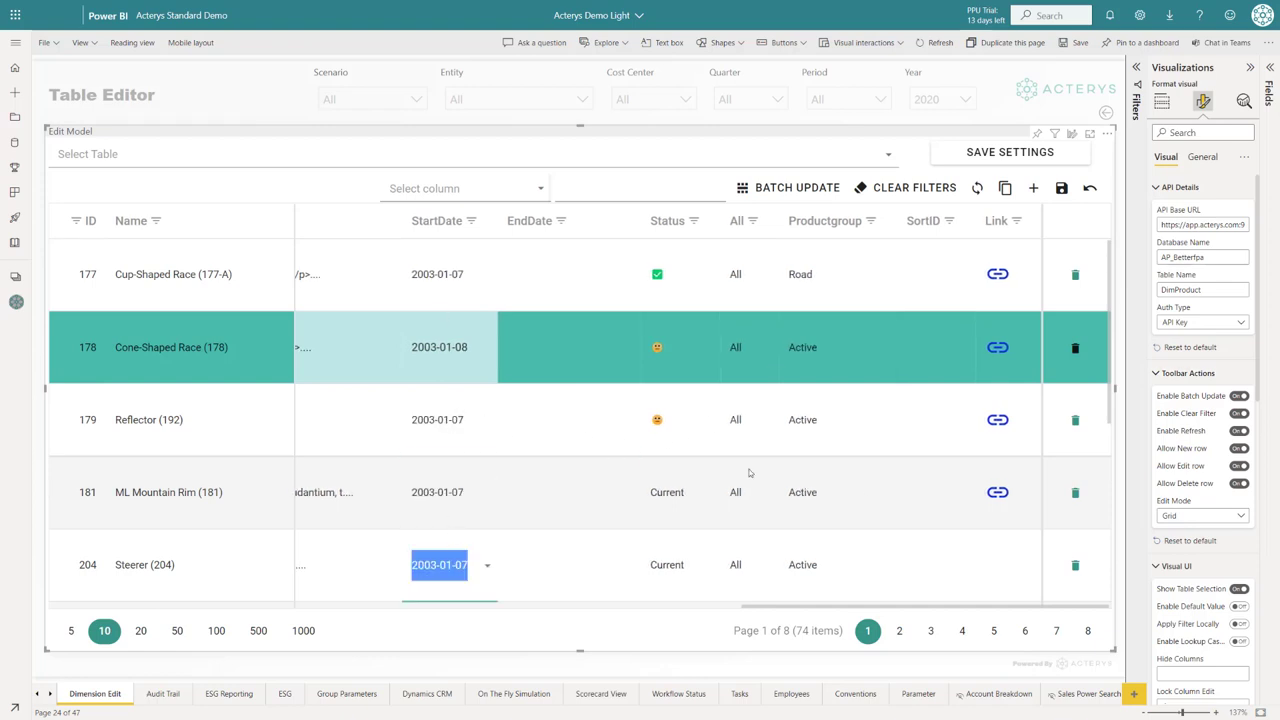
left_click(1202, 515)
left_click(1190, 548)
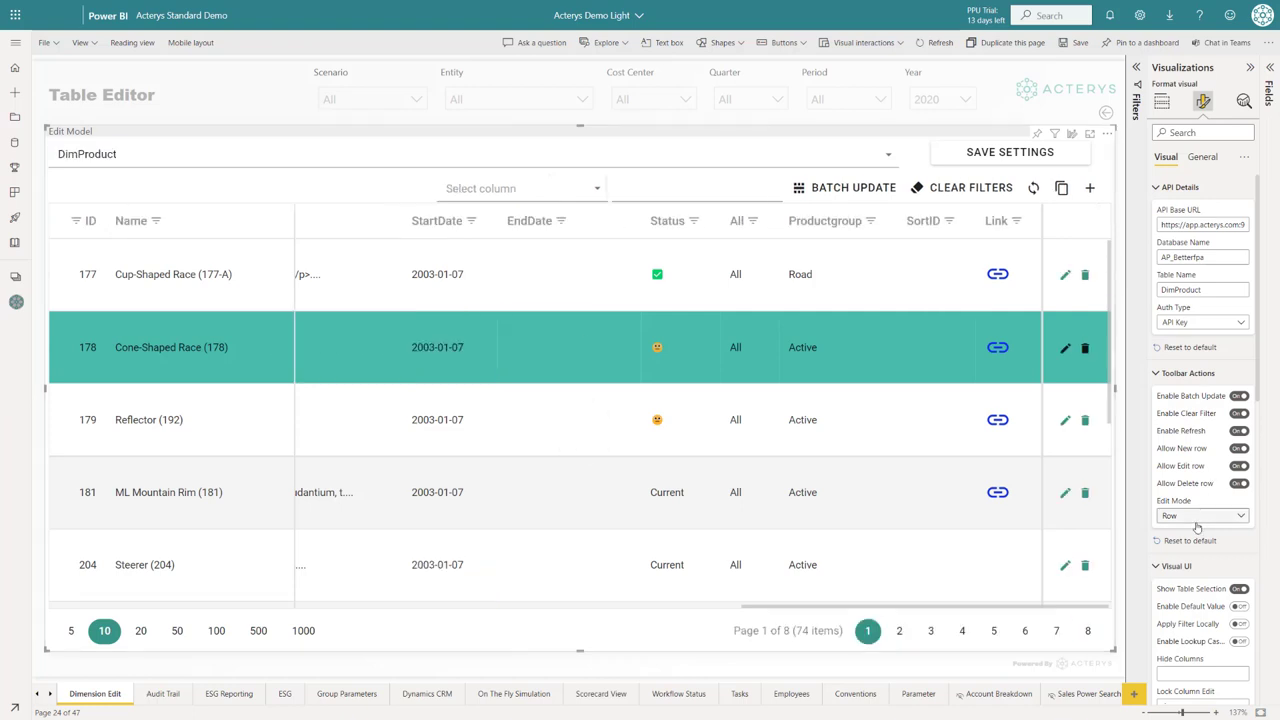
Switch the Table Edit visual to Form edit mode and open row 179 Reflector
left_click(1065, 350)
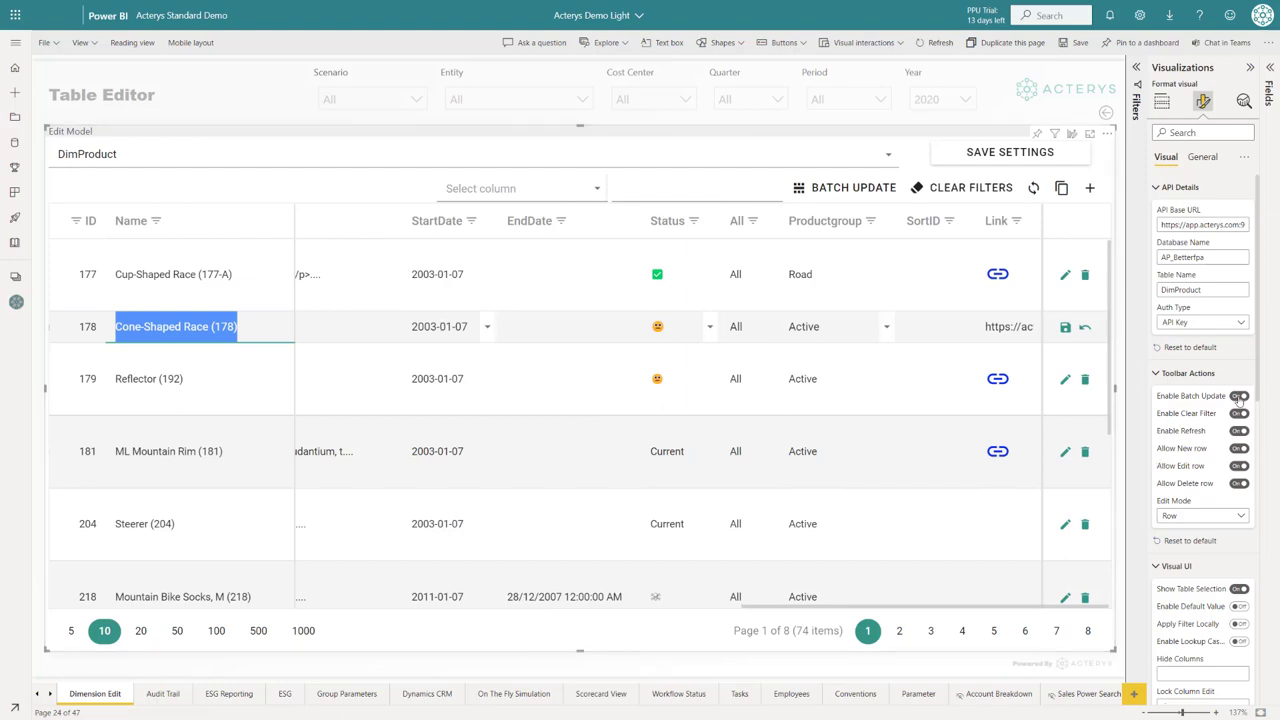
left_click(1226, 512)
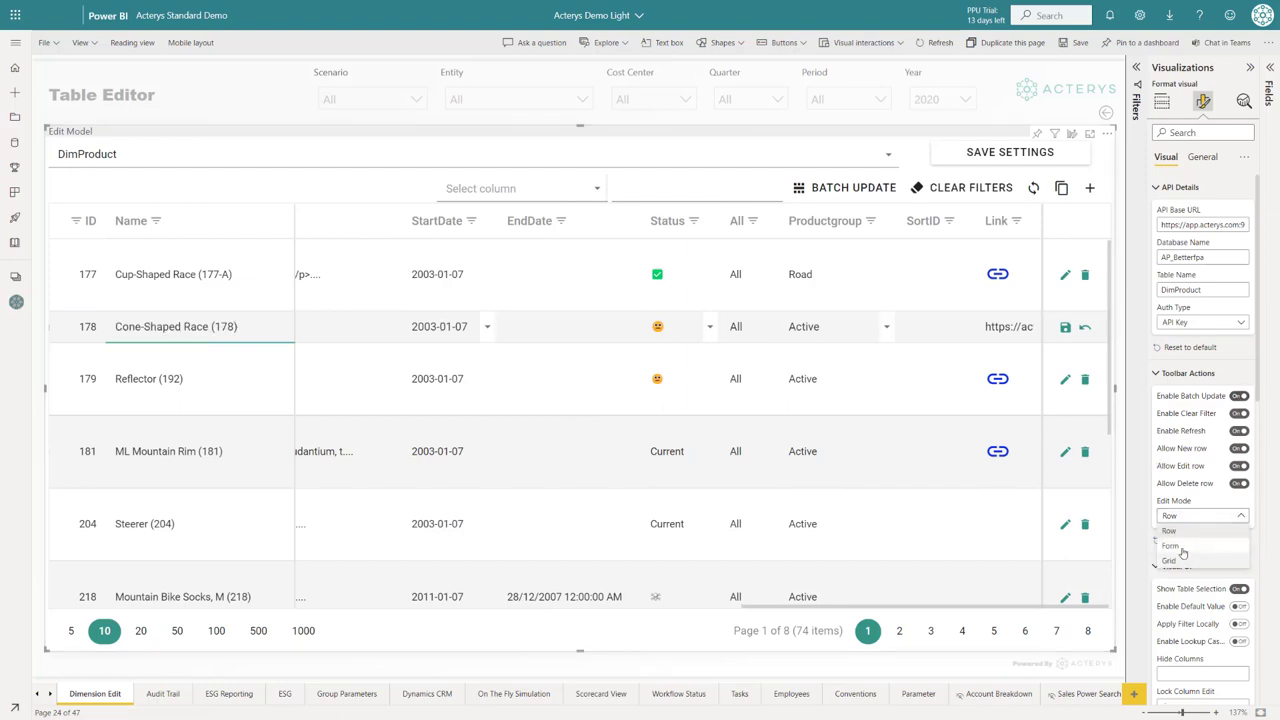
left_click(1184, 551)
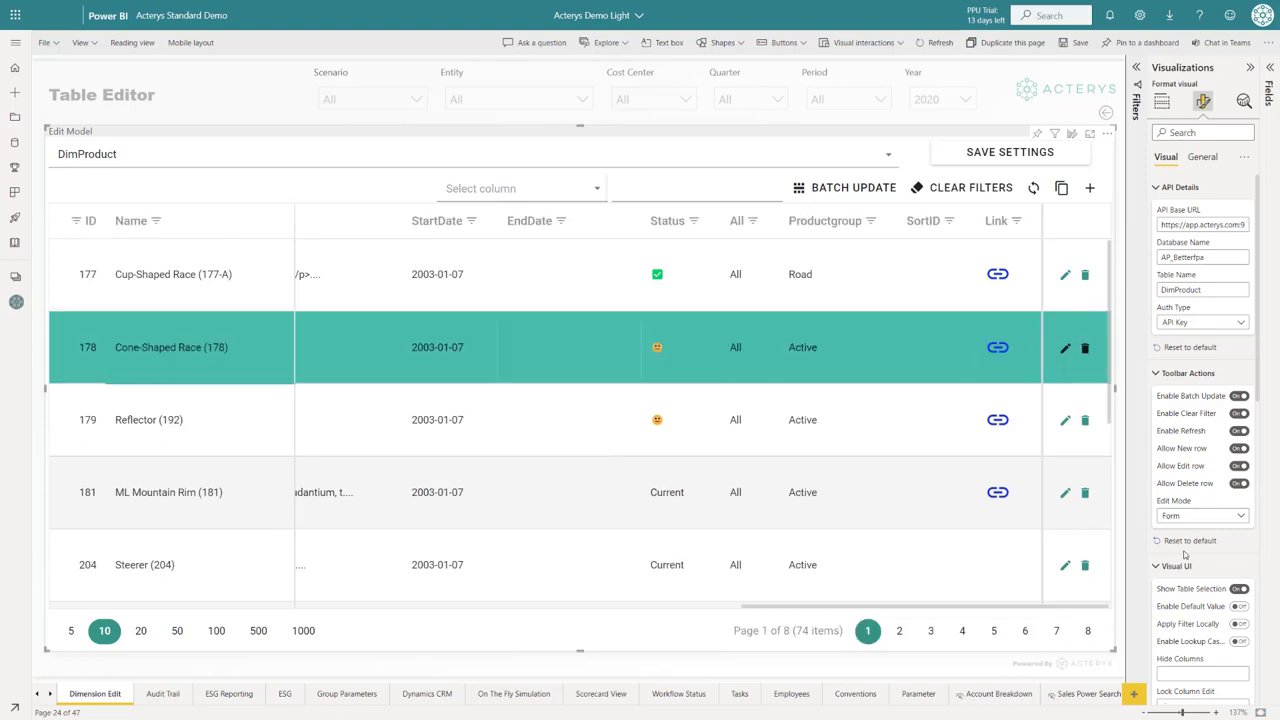
left_click(184, 421)
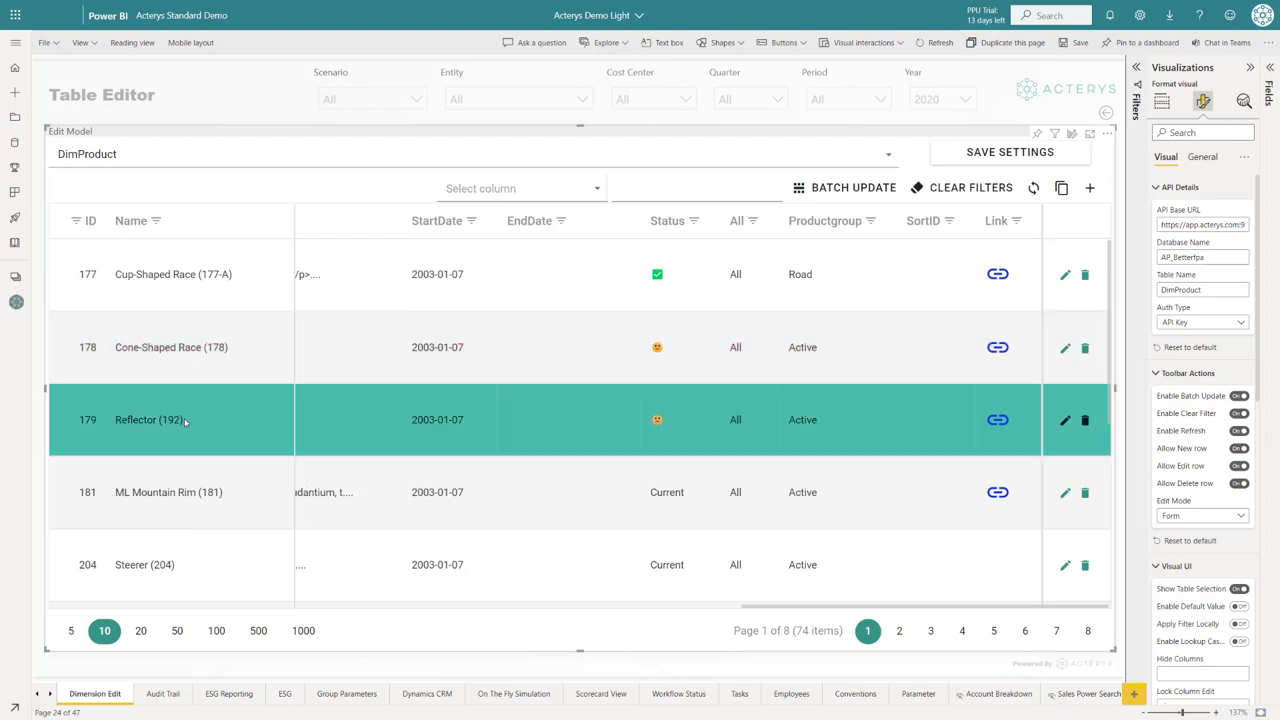
left_click(1065, 420)
scroll(572, 428, "down", 2)
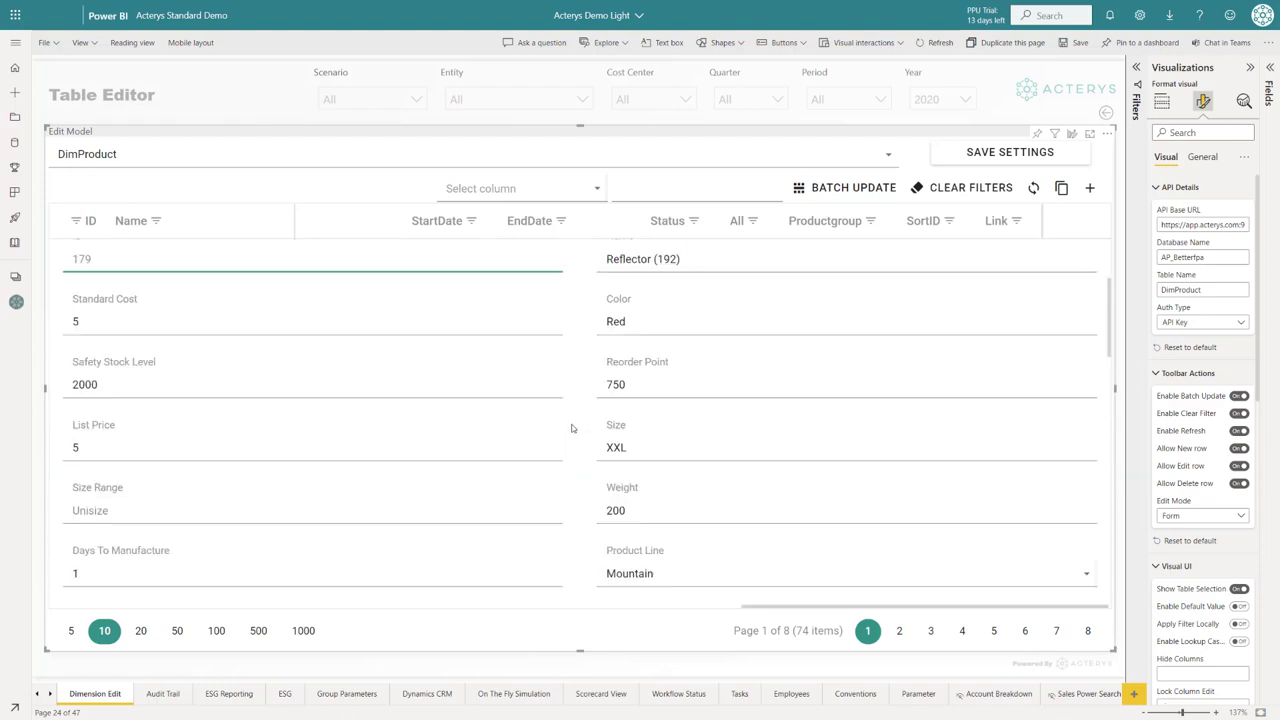
scroll(572, 428, "down", 2)
scroll(289, 309, "up", 2)
scroll(630, 390, "down", 6)
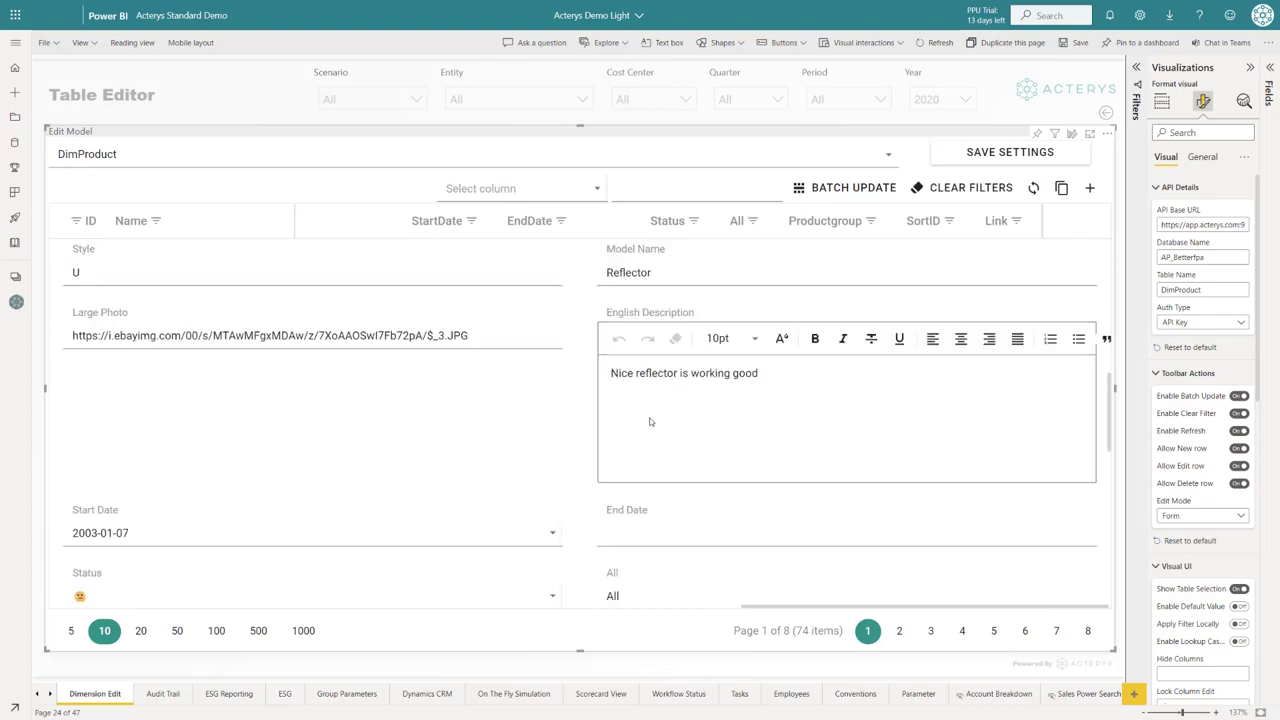
scroll(707, 405, "down", 3)
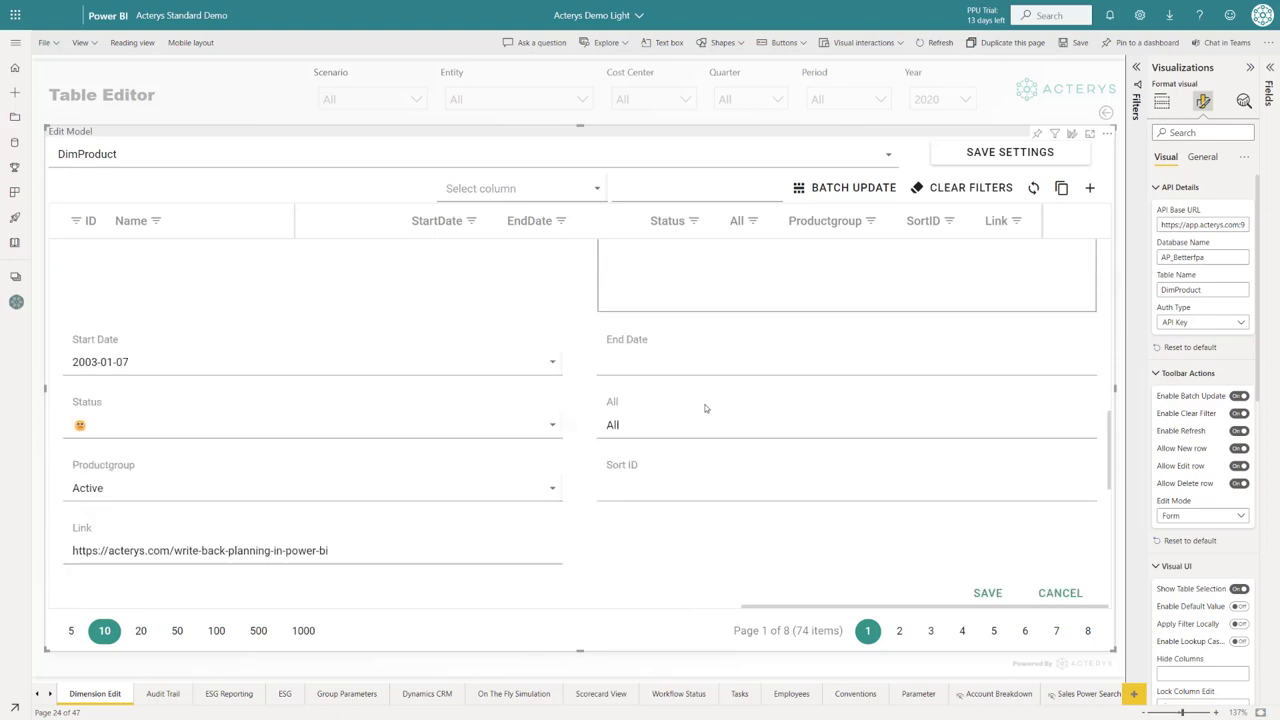
scroll(706, 405, "up", 3)
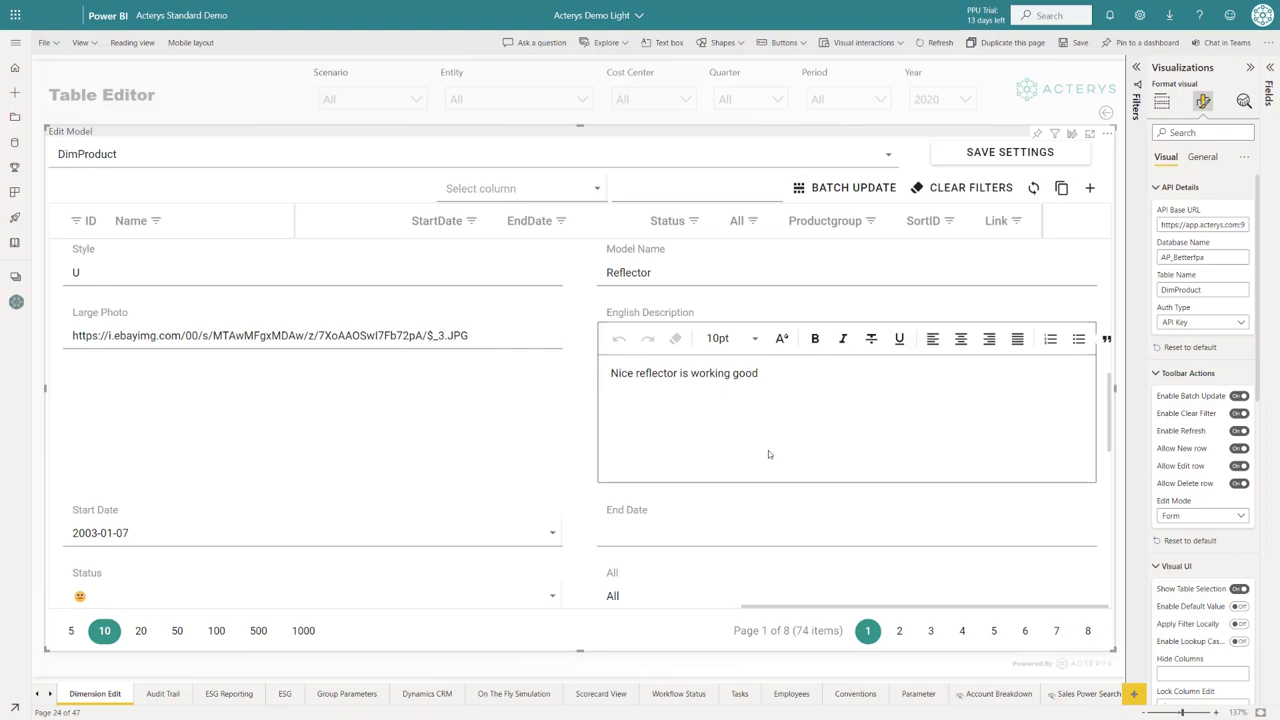
scroll(768, 454, "down", 3)
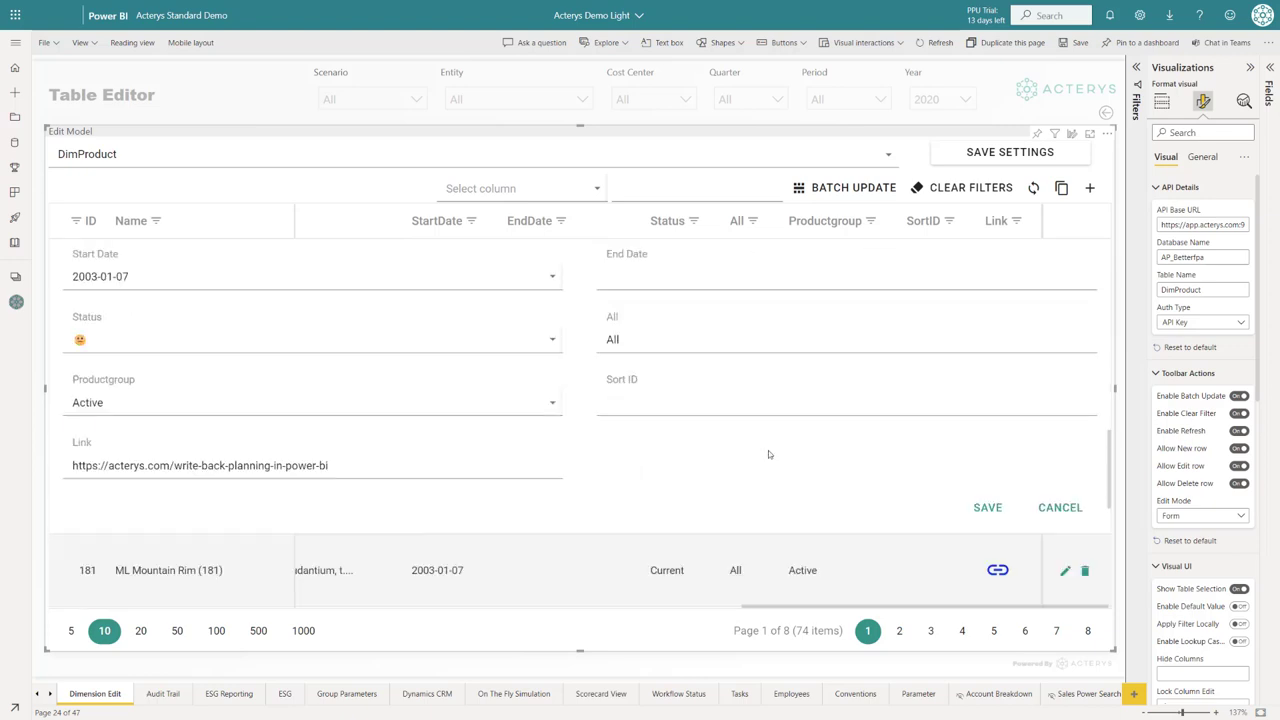
scroll(768, 454, "up", 1)
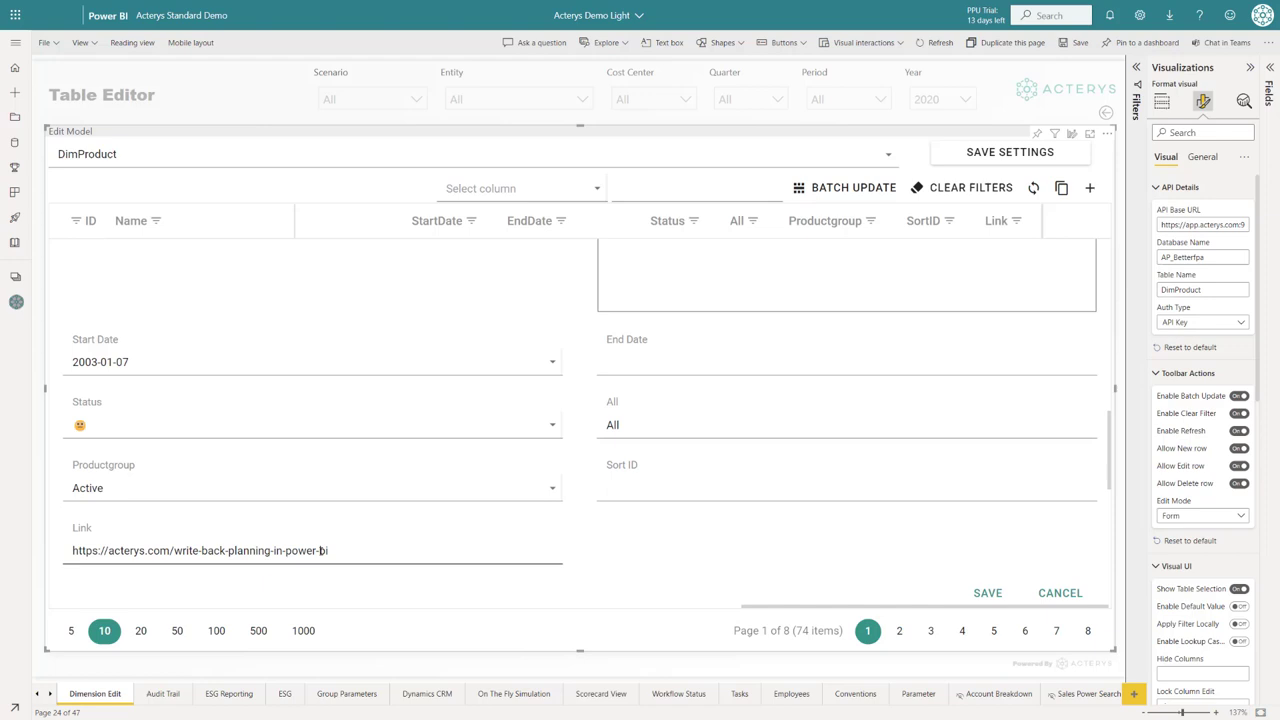
left_click(189, 429)
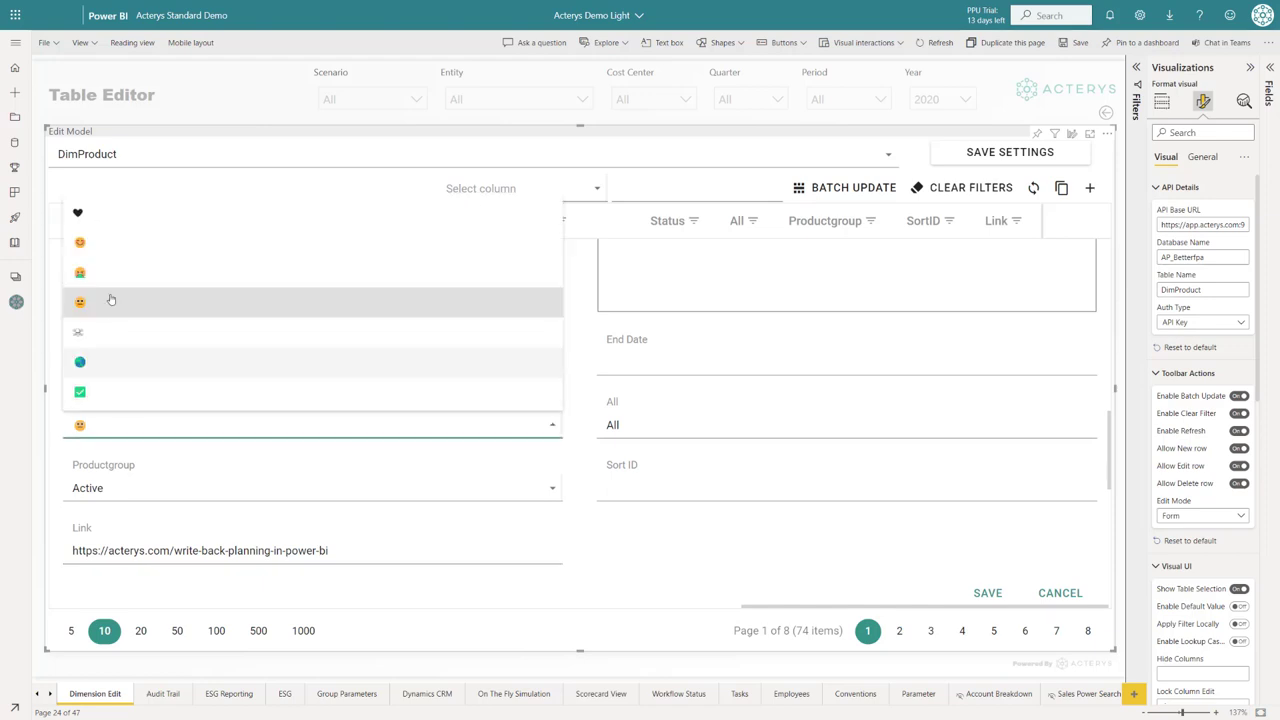
left_click(52, 407)
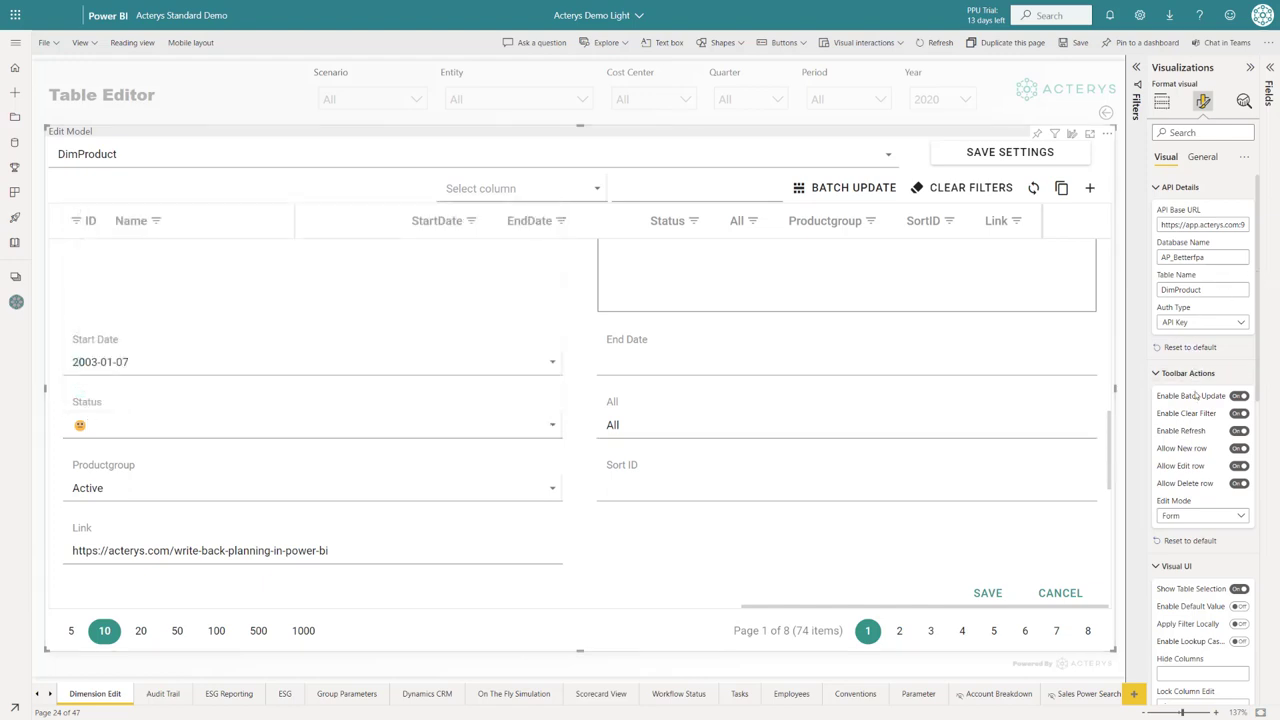
scroll(1205, 448, "down", 3)
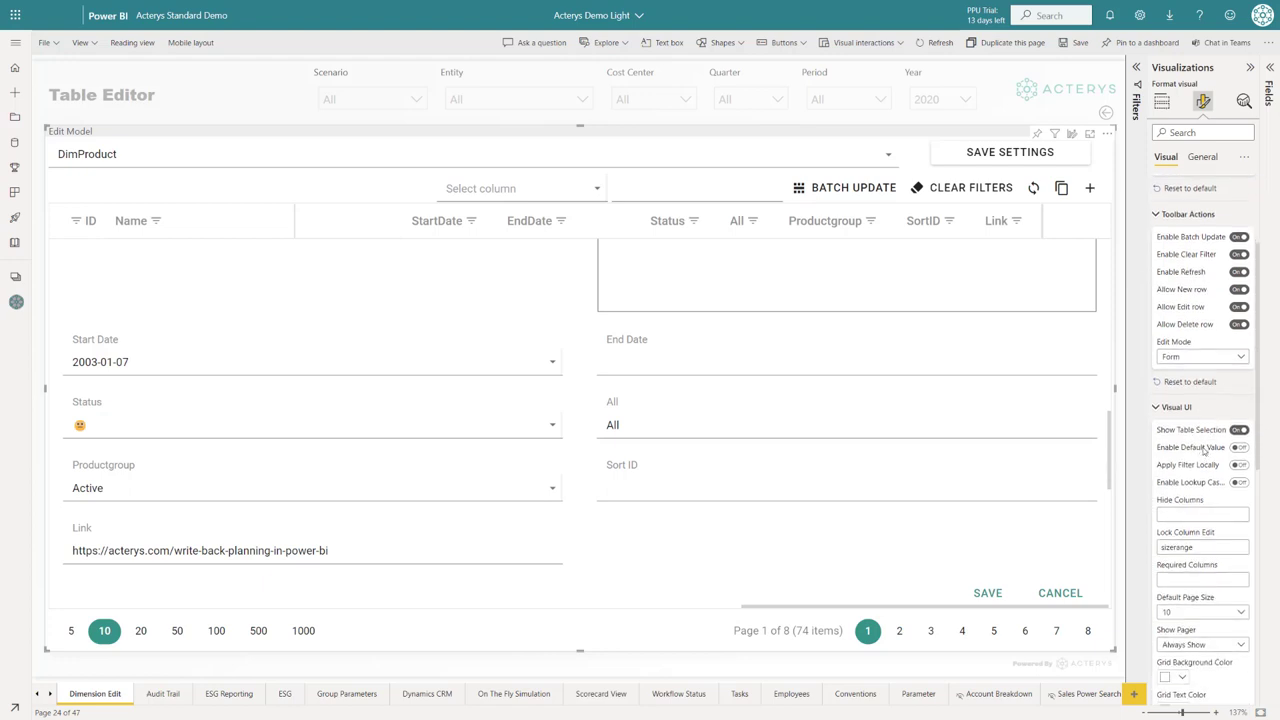
Set the Toolbar Actions Edit Mode dropdown to Grid
scroll(1203, 449, "up", 2)
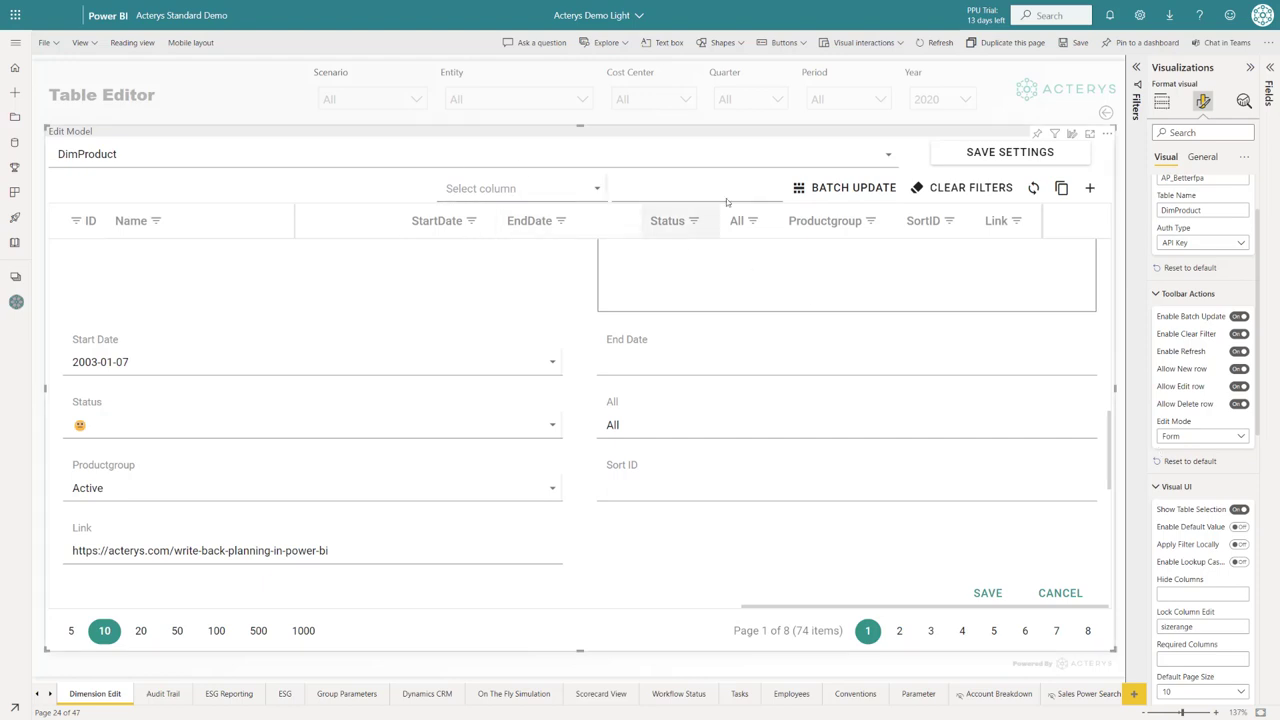
left_click(1226, 438)
left_click(1177, 483)
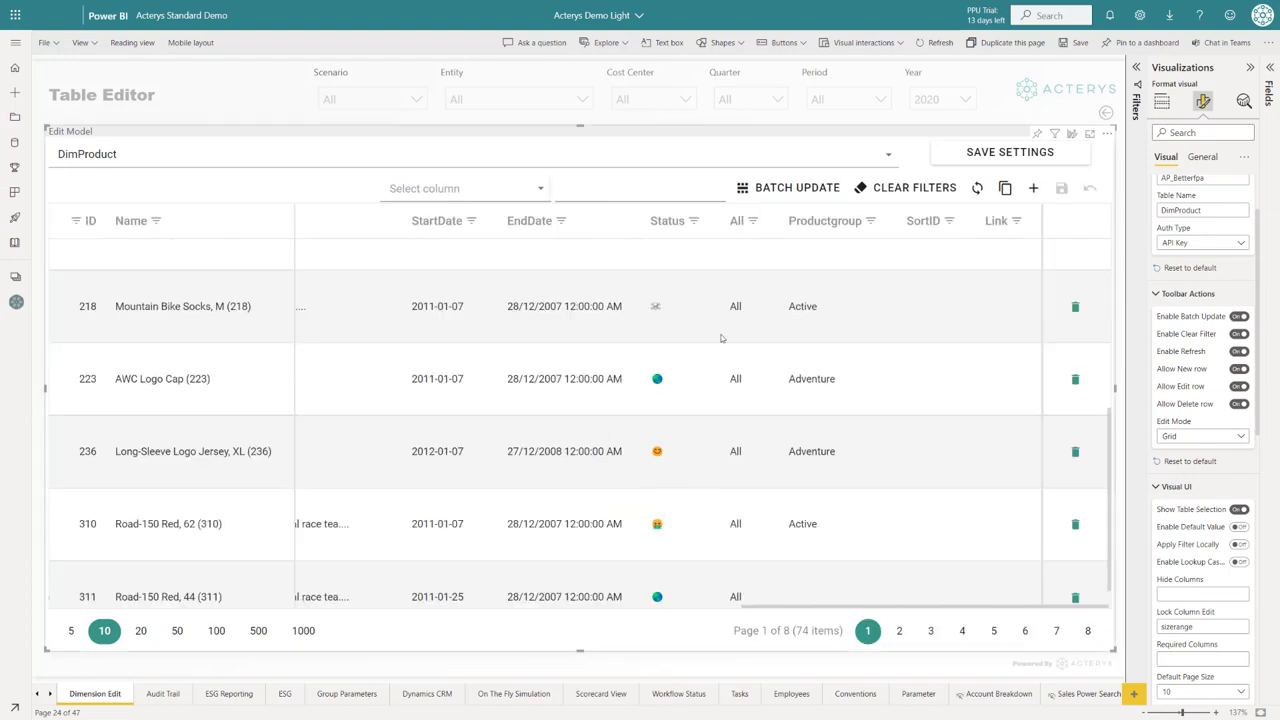
Sort DimProduct rows by StartDate ascending, leaving the StartDate filter unchanged
left_click(530, 229)
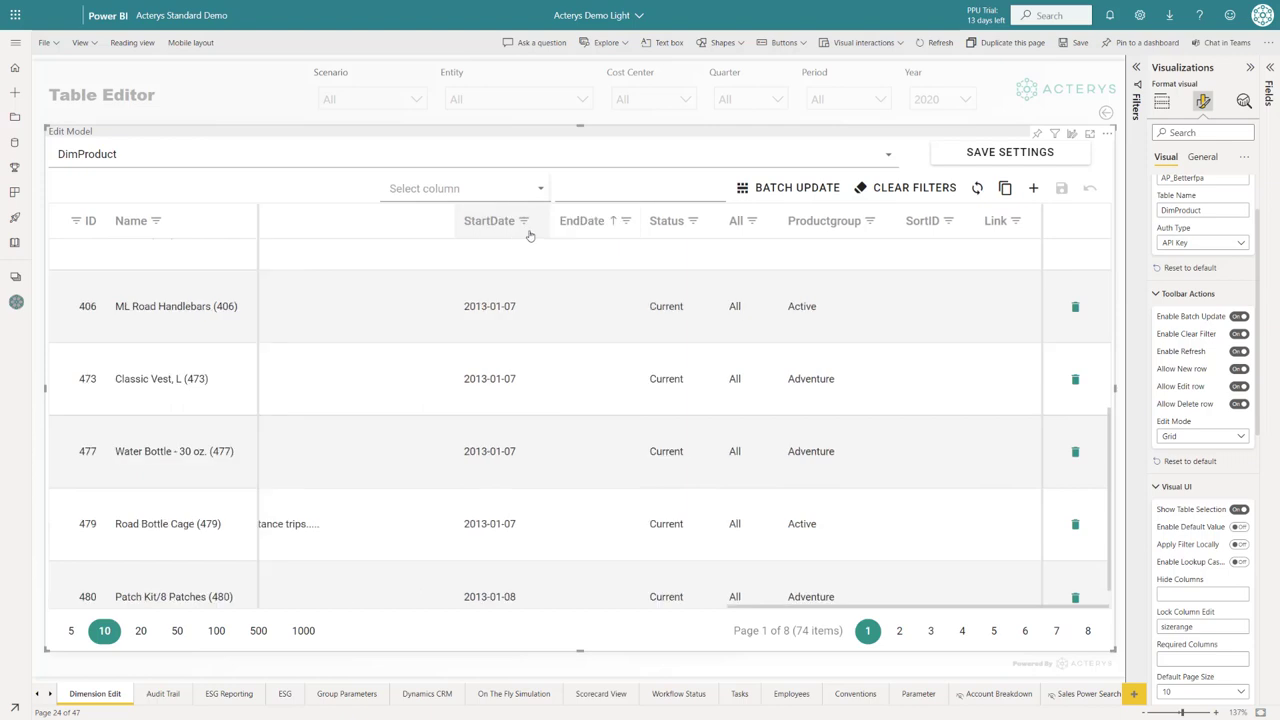
left_click(500, 226)
left_click(500, 222)
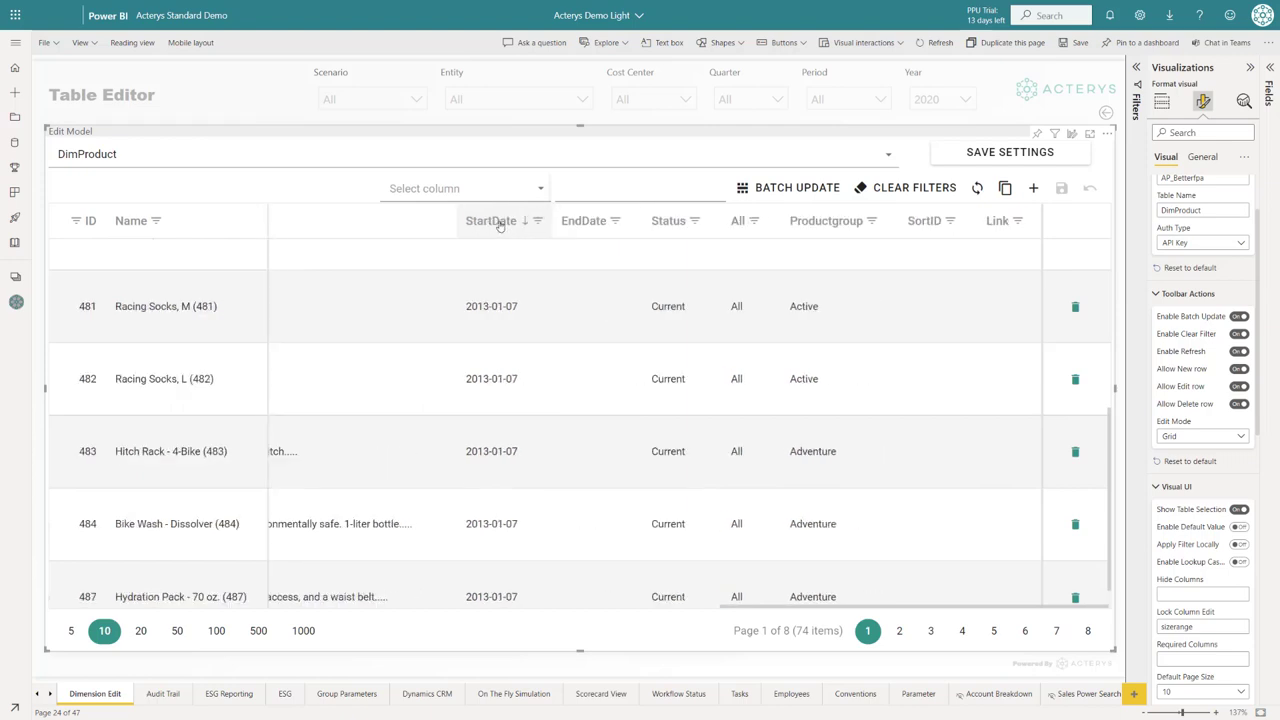
left_click(502, 222)
left_click(606, 224)
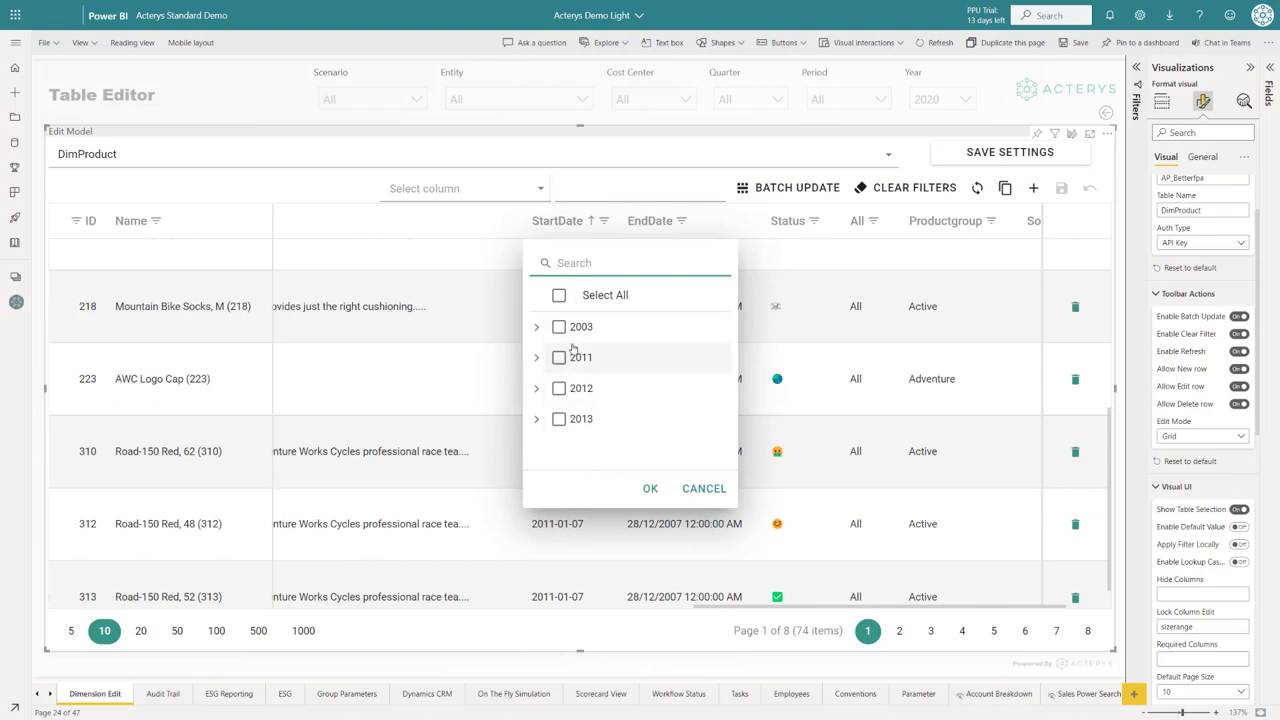
left_click(693, 489)
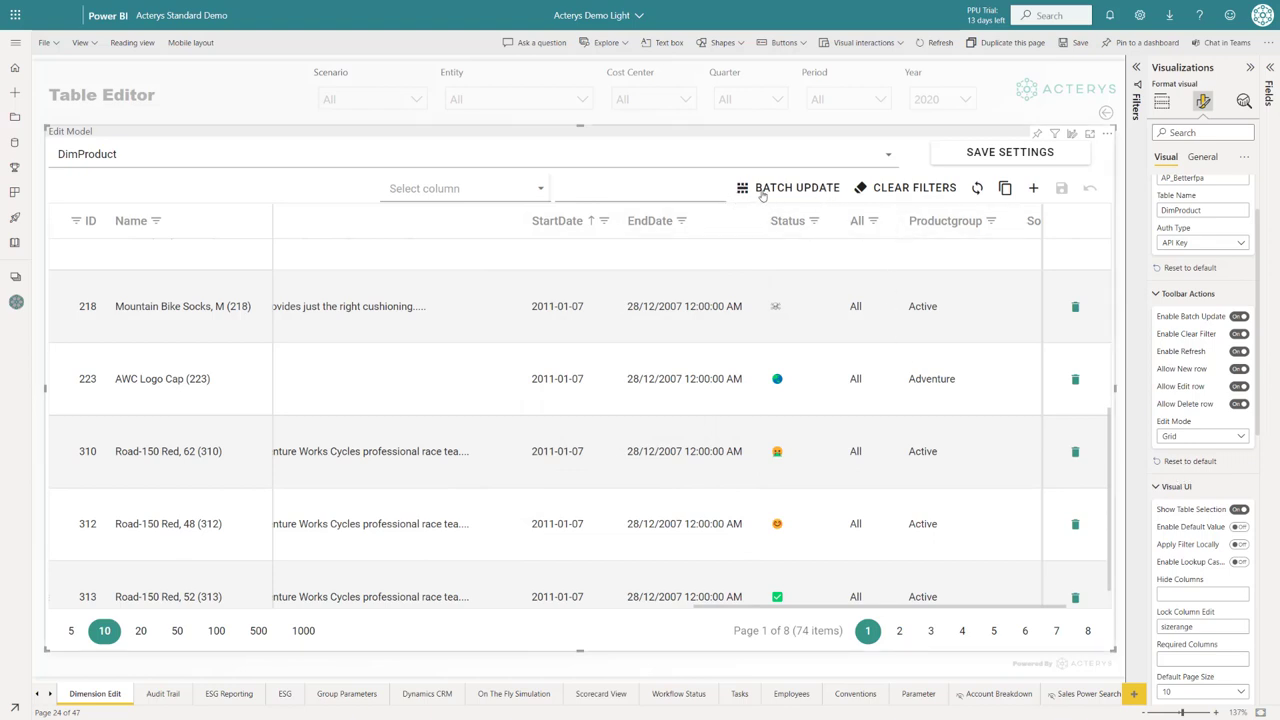
Pick StandardCost as the batch-update column and enter 100 as its new value
left_click(538, 190)
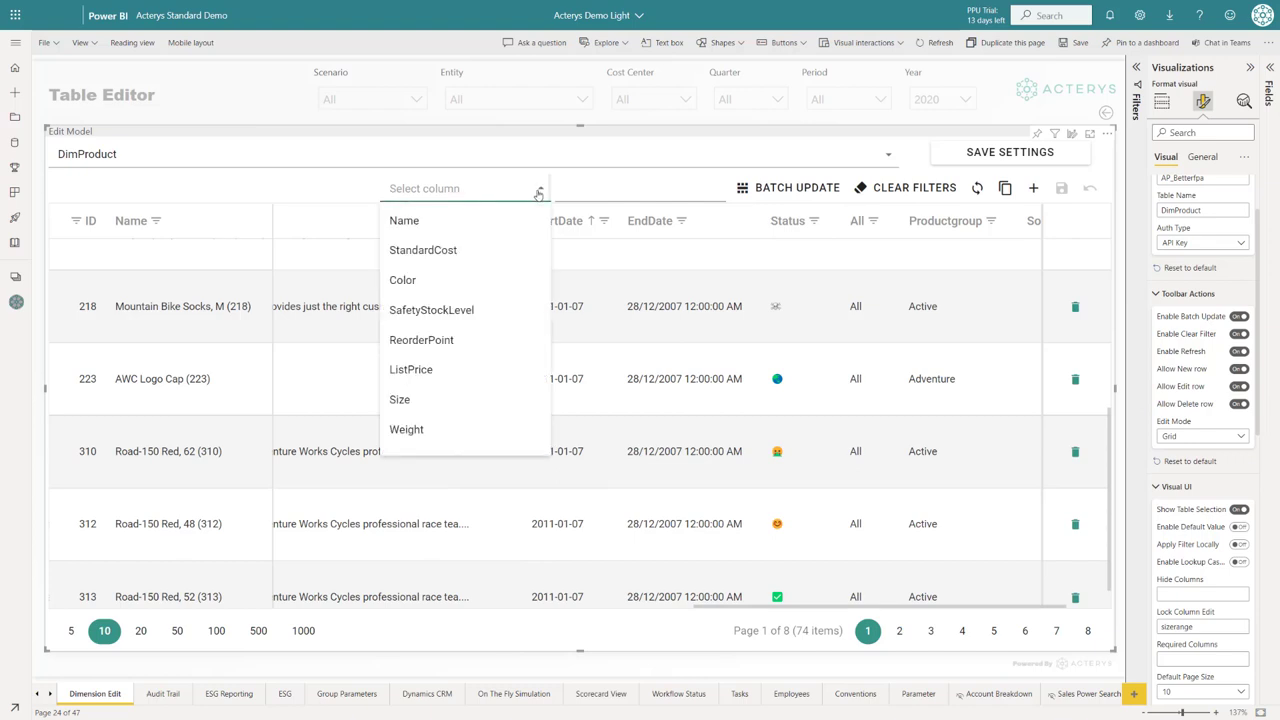
left_click(455, 252)
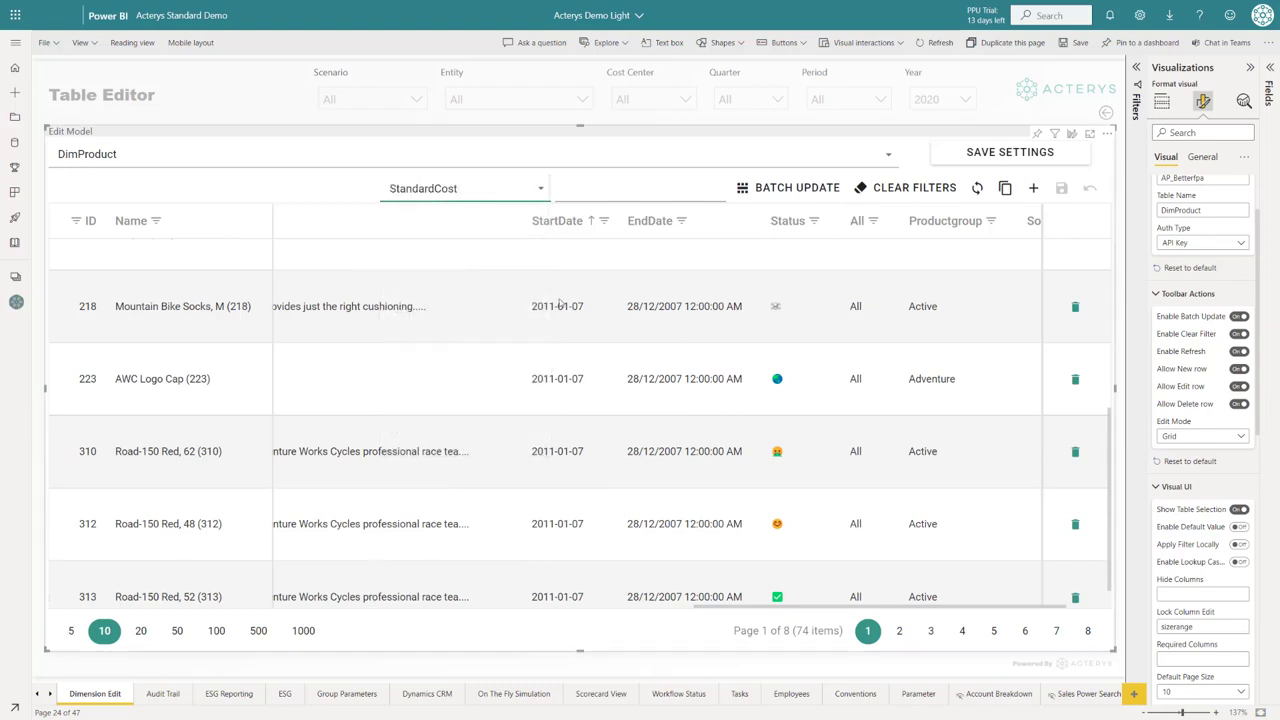
left_click(588, 195)
type("100")
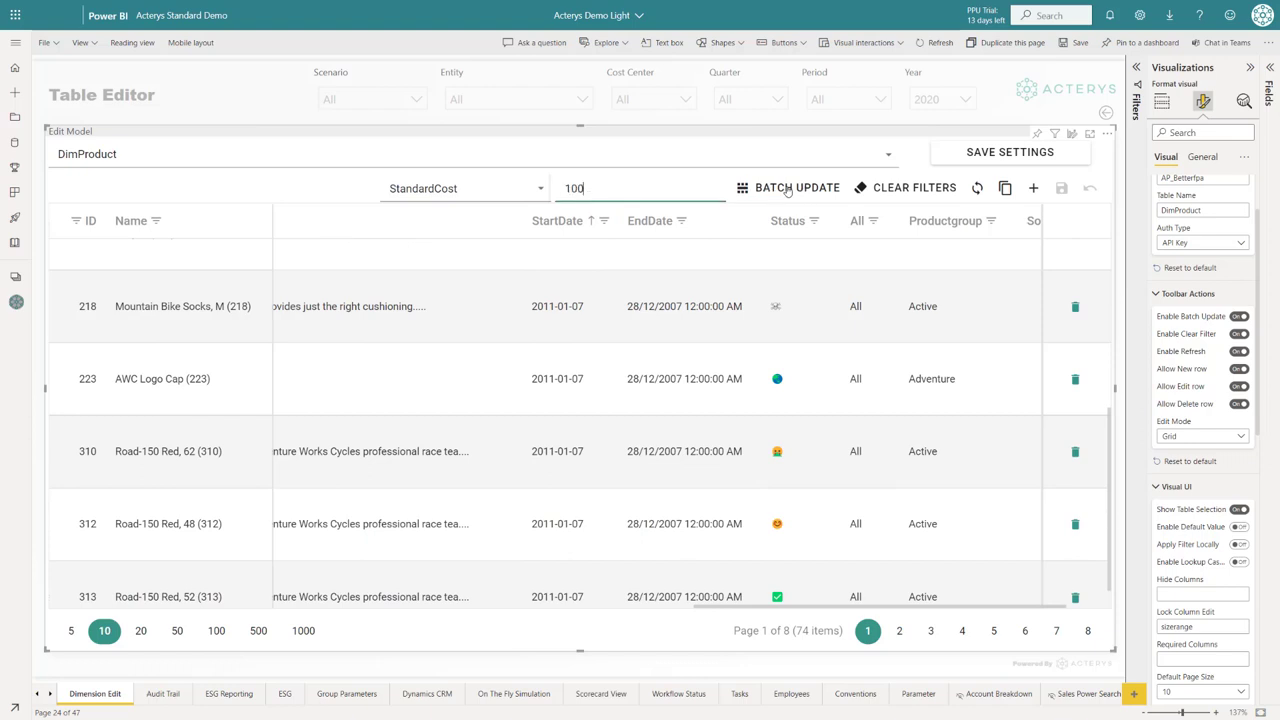
left_click_drag(730, 605, 15, 641)
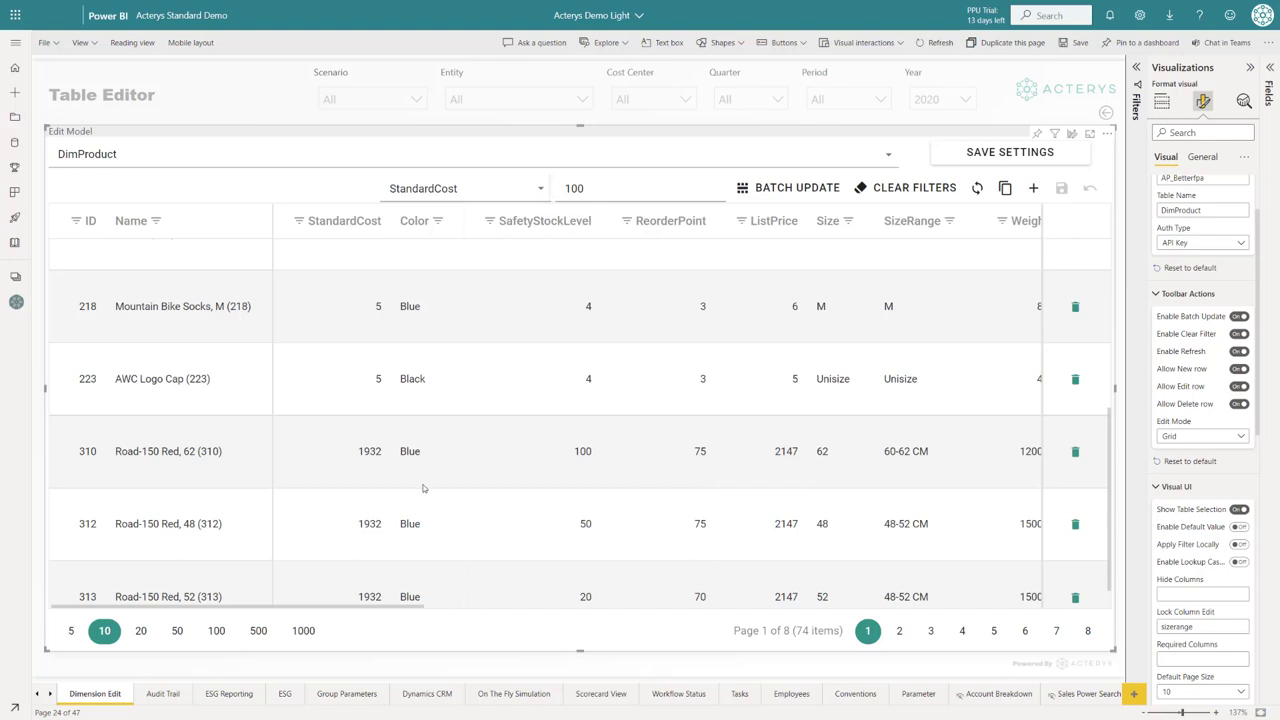
scroll(467, 368, "down", 1)
scroll(489, 418, "up", 3)
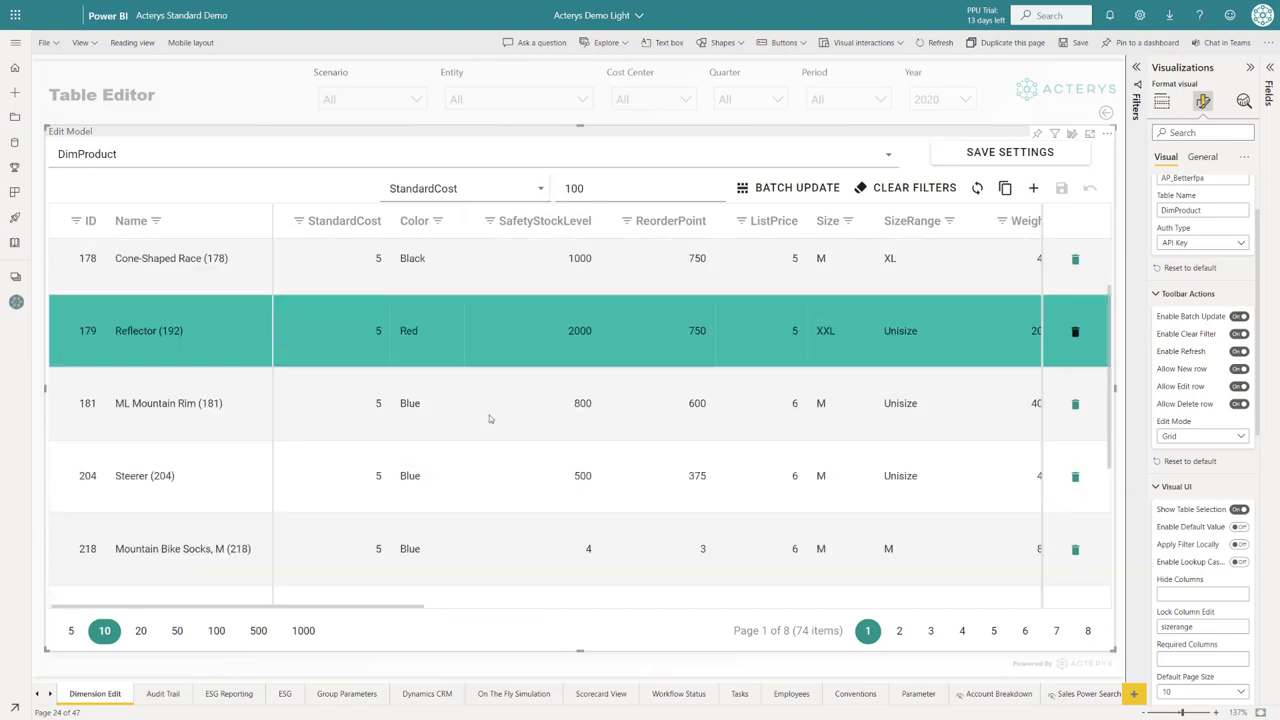